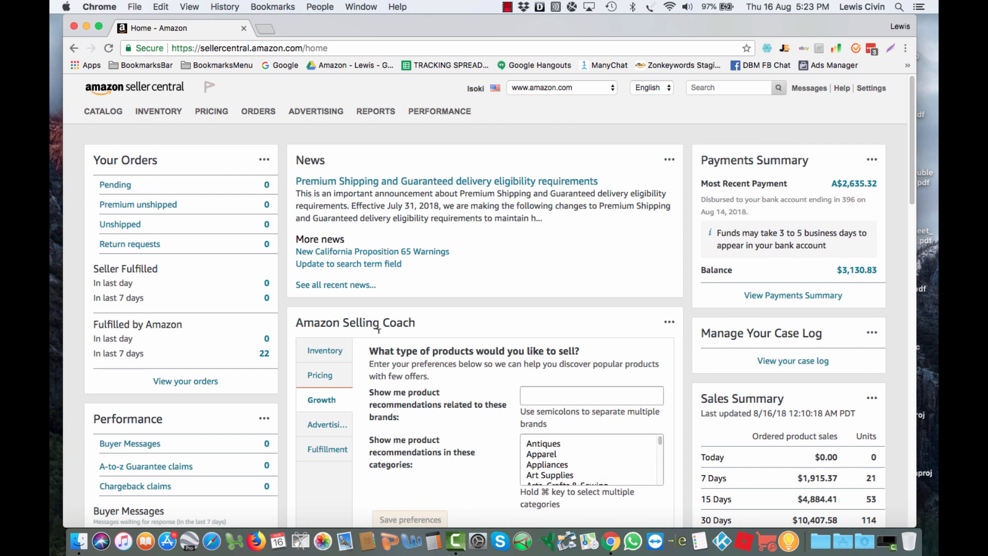
Go to Manage Inventory, expand the Madam Polly variations and open the tan bag listing for editing.
{"action": "mouse_move", "coordinate": [154, 110]}
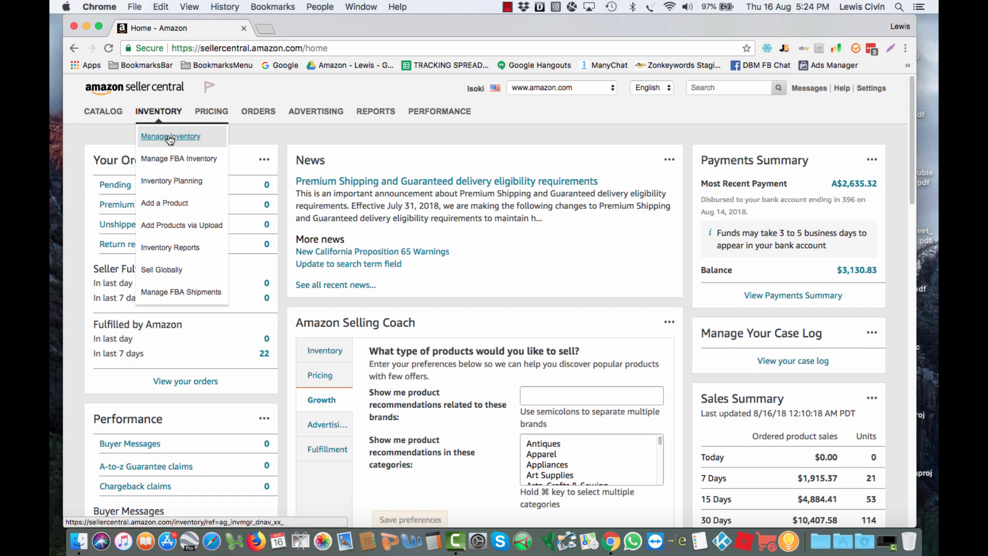
{"action": "left_click", "coordinate": [169, 138]}
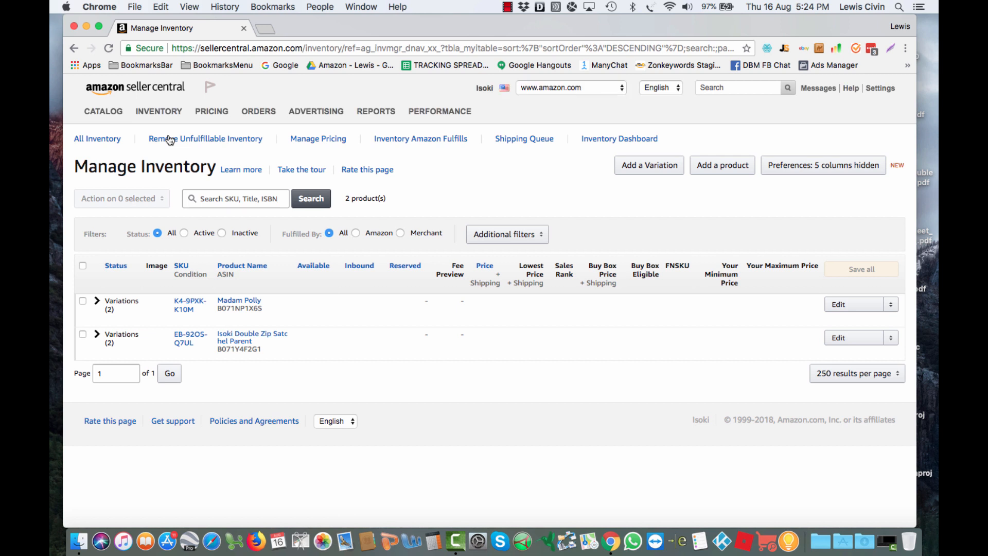
{"action": "left_click", "coordinate": [97, 300]}
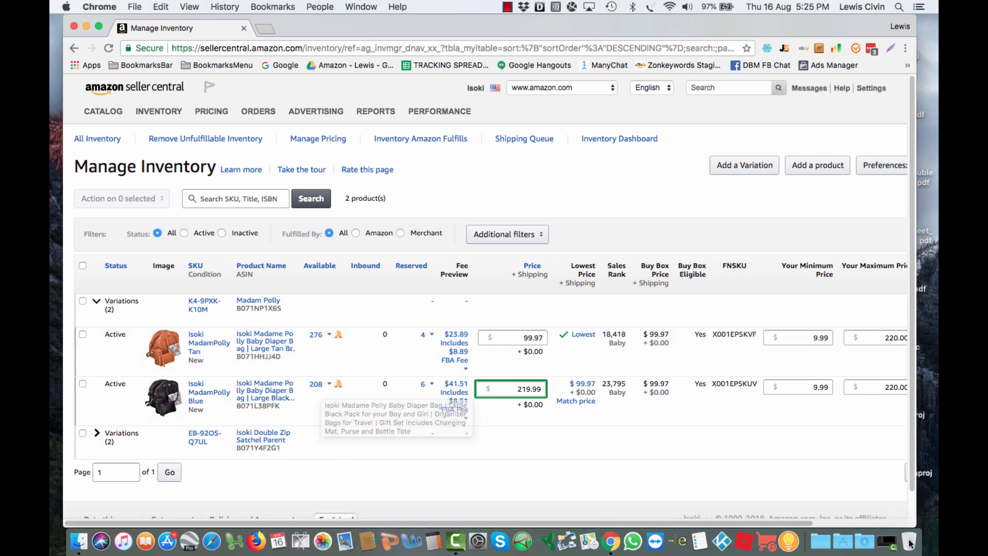
{"action": "left_click", "coordinate": [883, 524]}
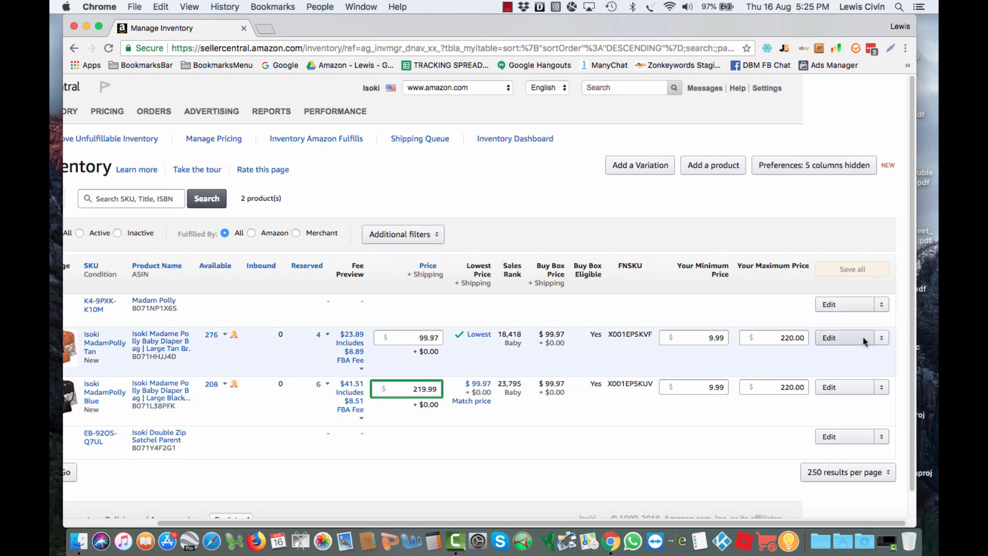
{"action": "left_click", "coordinate": [863, 337]}
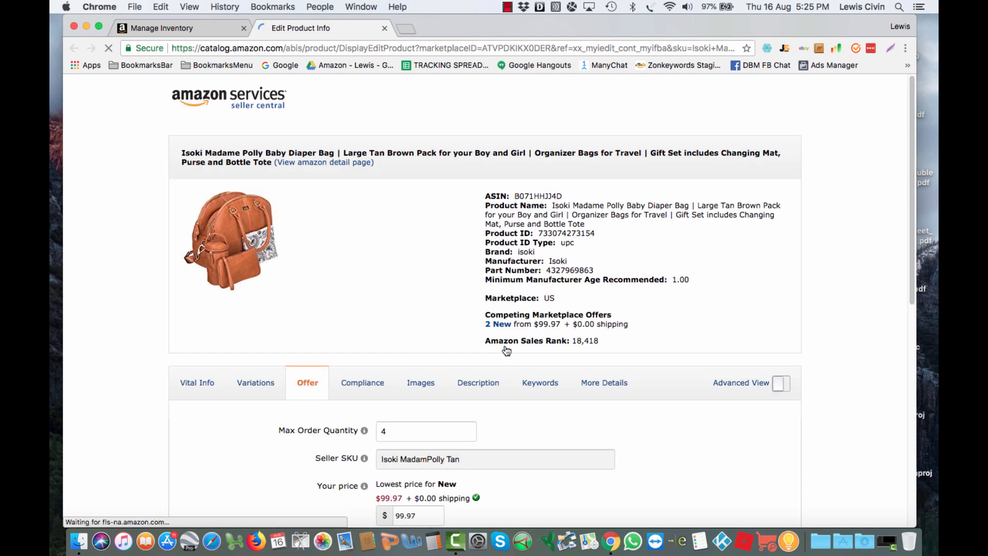
Set the tan bag's Max Order Quantity to 1 in its offer details and save the listing.
{"action": "scroll", "coordinate": [428, 385], "scroll_direction": "down", "scroll_amount": 1}
{"action": "scroll", "coordinate": [428, 390], "scroll_direction": "down", "scroll_amount": 5}
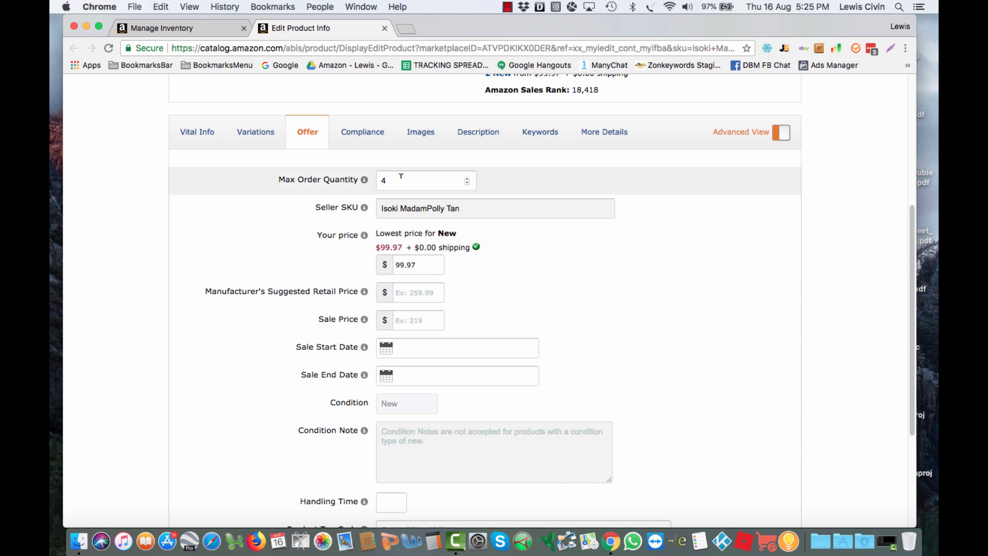
{"action": "left_click", "coordinate": [401, 176]}
{"action": "double_click", "coordinate": [395, 179]}
{"action": "type", "text": "1"}
{"action": "left_click", "coordinate": [522, 187]}
{"action": "scroll", "coordinate": [587, 277], "scroll_direction": "down", "scroll_amount": 2}
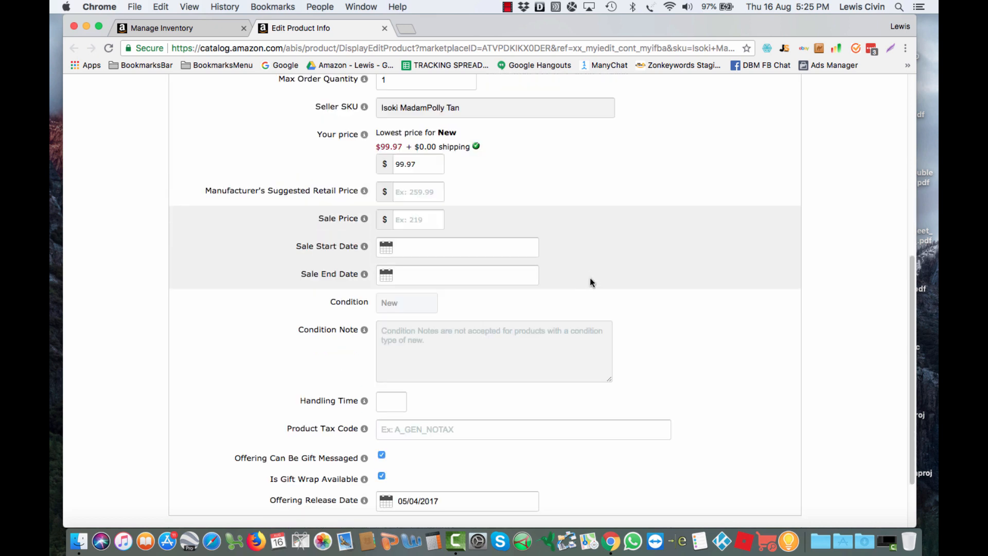
{"action": "scroll", "coordinate": [590, 282], "scroll_direction": "down", "scroll_amount": 2}
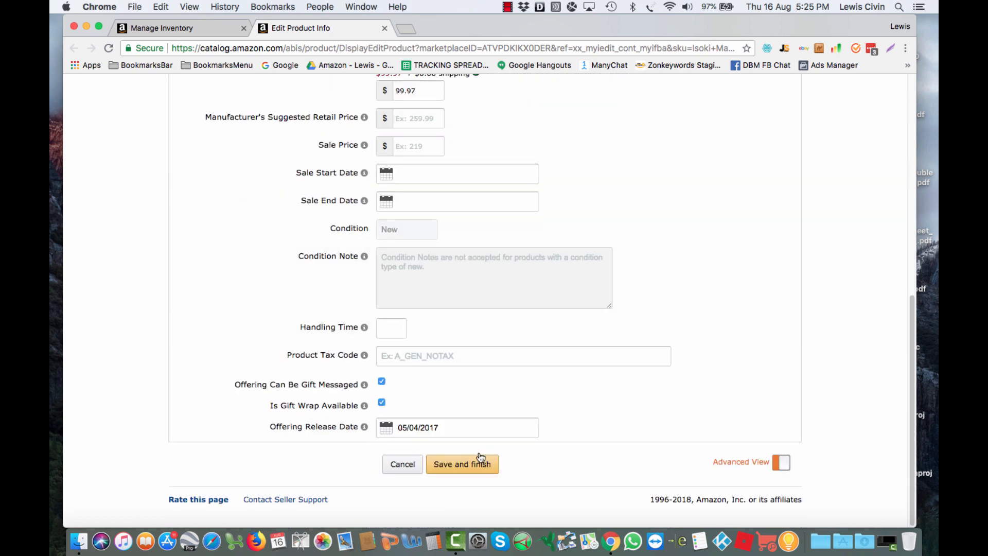
{"action": "left_click", "coordinate": [480, 460]}
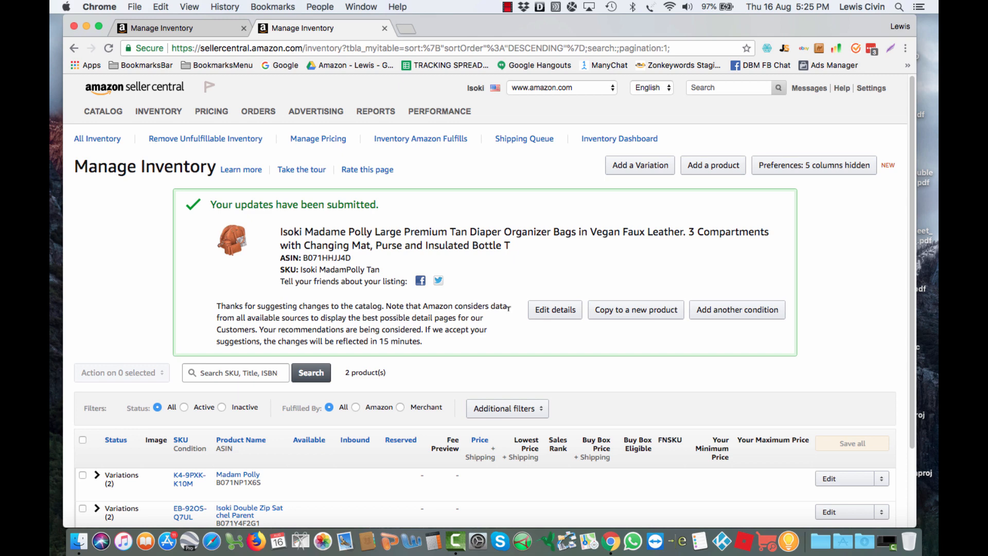
Expand the Madam Polly variations in the inventory and open the black bag listing for editing.
{"action": "mouse_move", "coordinate": [165, 111]}
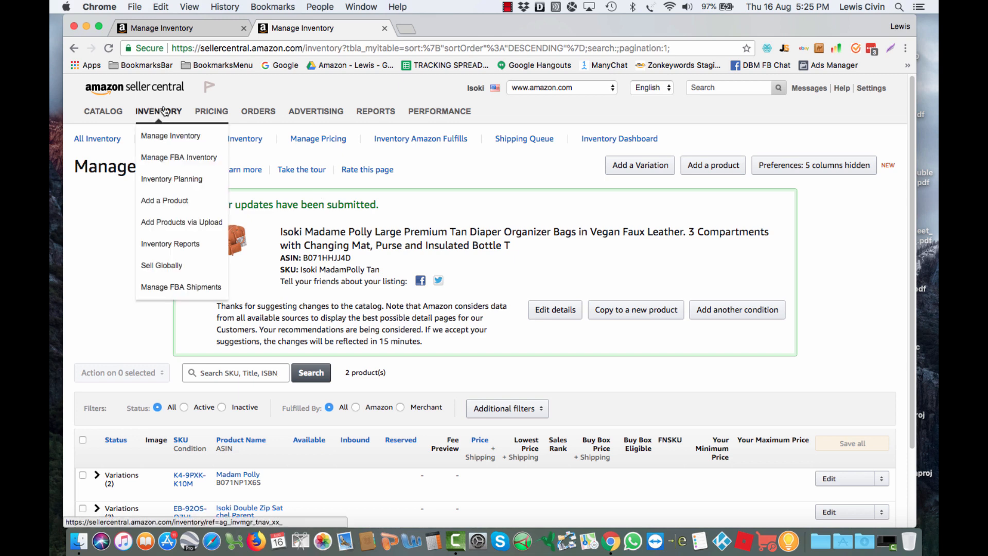
{"action": "scroll", "coordinate": [785, 470], "scroll_direction": "down", "scroll_amount": 1}
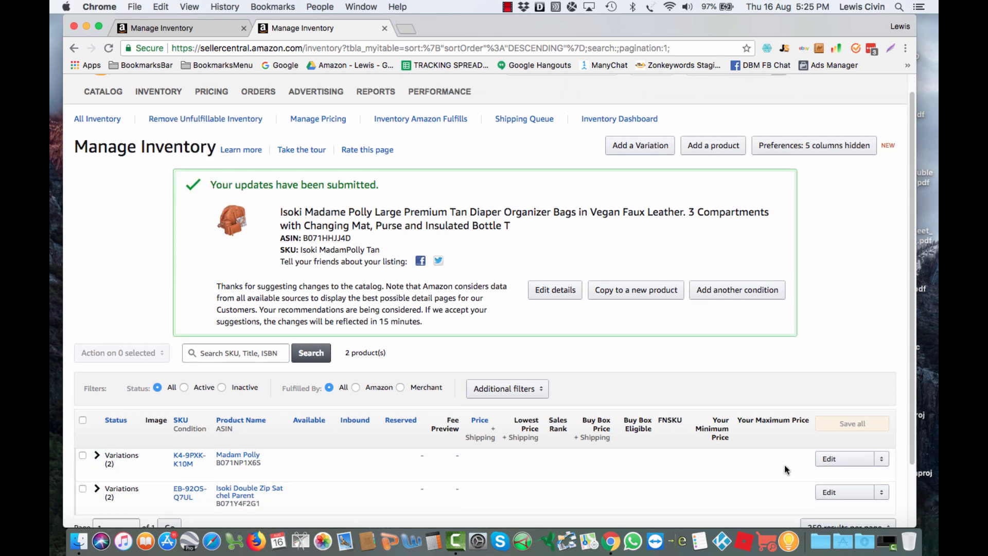
{"action": "scroll", "coordinate": [786, 470], "scroll_direction": "down", "scroll_amount": 3}
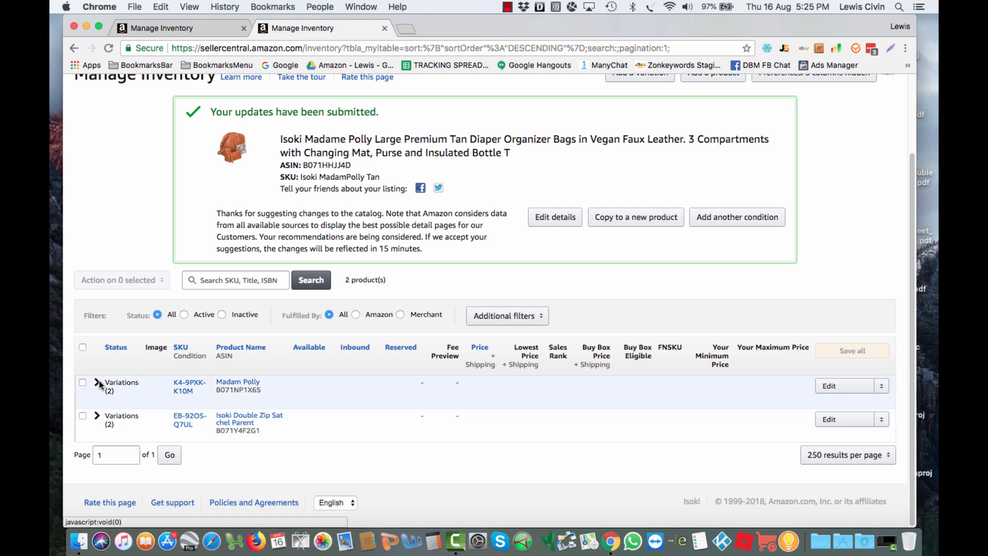
{"action": "left_click", "coordinate": [98, 382]}
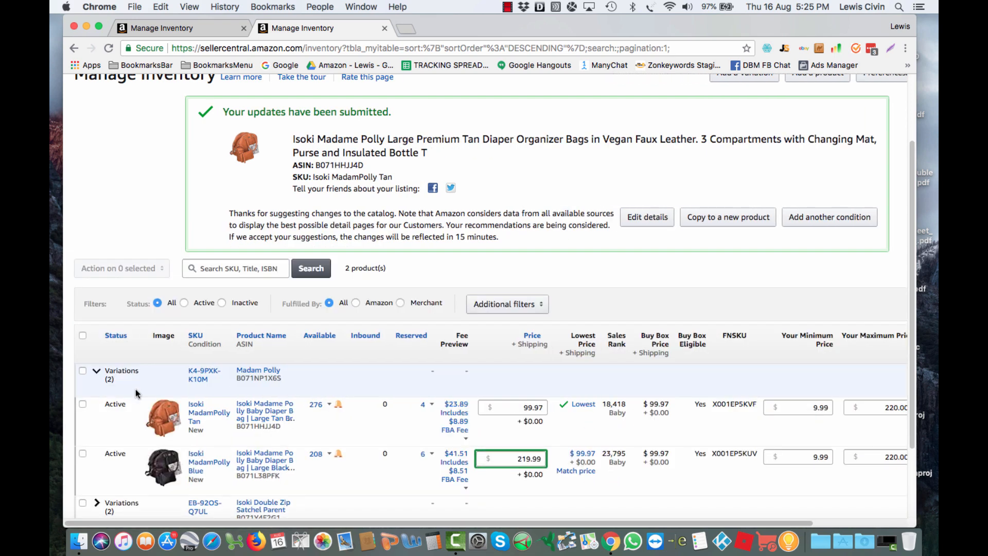
{"action": "left_click", "coordinate": [842, 522]}
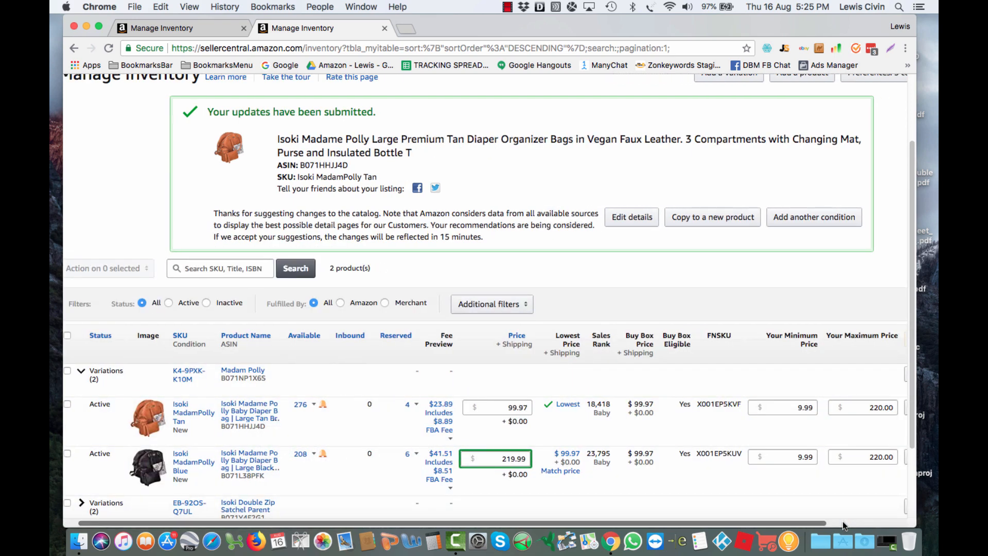
{"action": "left_click", "coordinate": [842, 521]}
{"action": "left_click", "coordinate": [835, 459]}
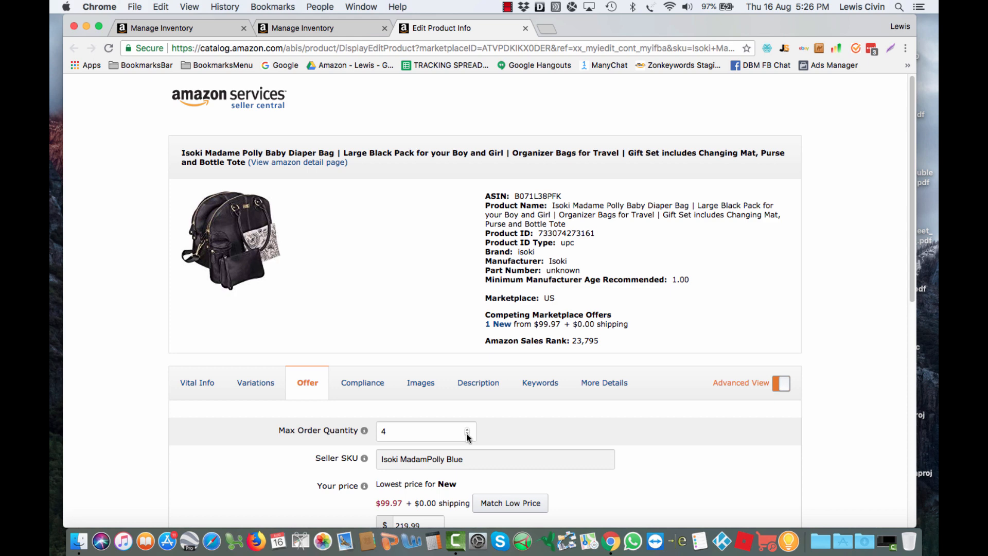
Lower the black bag's Max Order Quantity to 1 in its offer details and save the listing.
{"action": "left_click", "coordinate": [466, 434]}
{"action": "left_click", "coordinate": [467, 433]}
{"action": "left_click", "coordinate": [467, 433]}
{"action": "scroll", "coordinate": [600, 435], "scroll_direction": "down", "scroll_amount": 9}
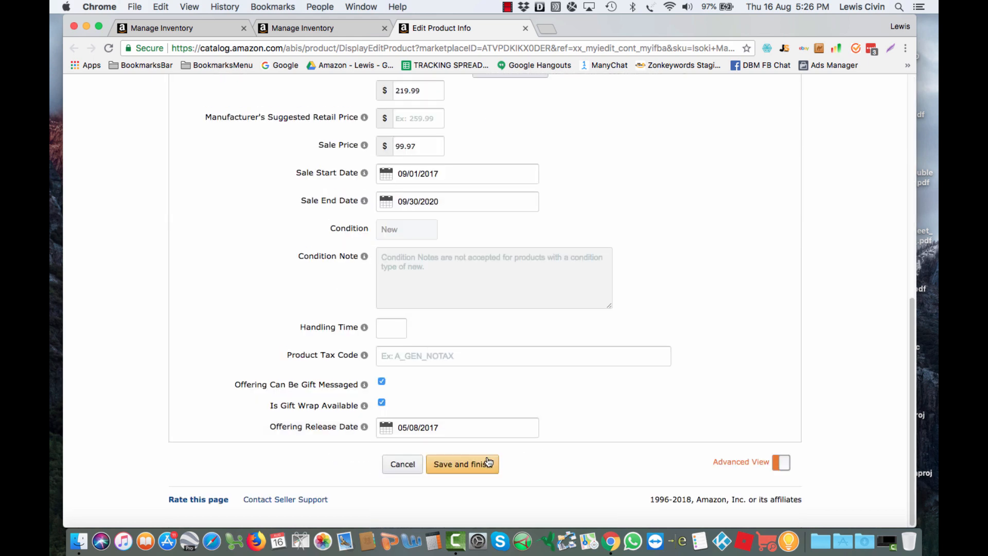
{"action": "left_click", "coordinate": [474, 464]}
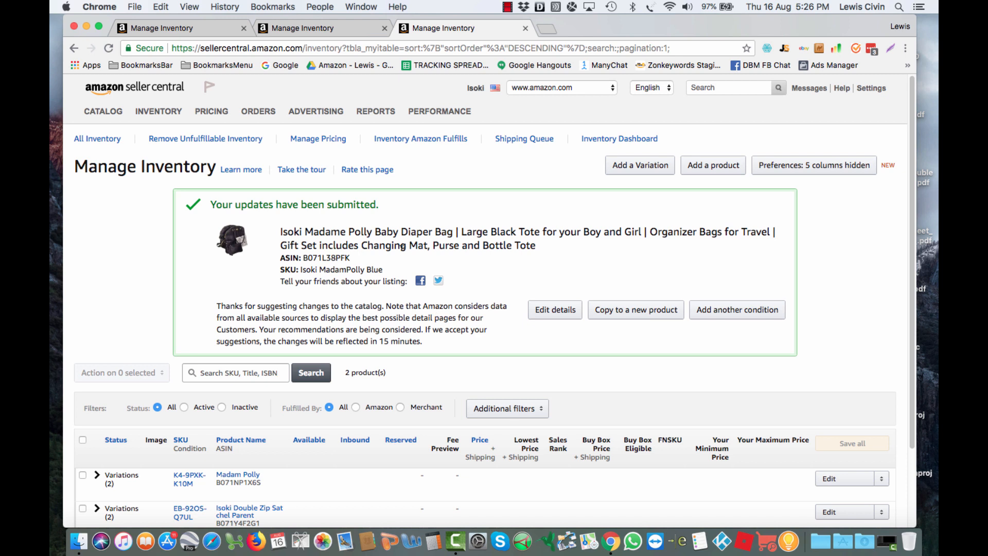
Open a new Percentage Off promotion and check which choices are offered for Purchased Items.
{"action": "mouse_move", "coordinate": [321, 115]}
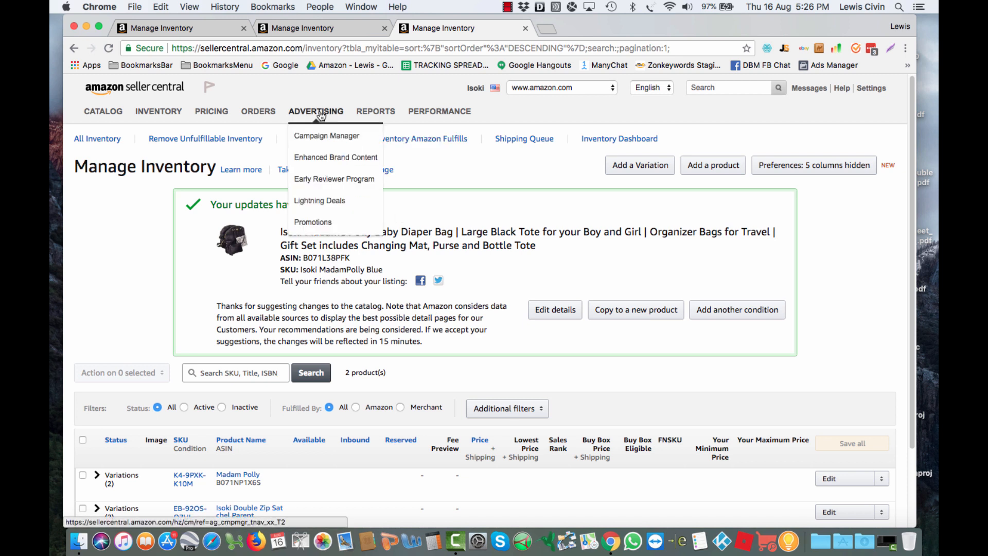
{"action": "left_click", "coordinate": [314, 223]}
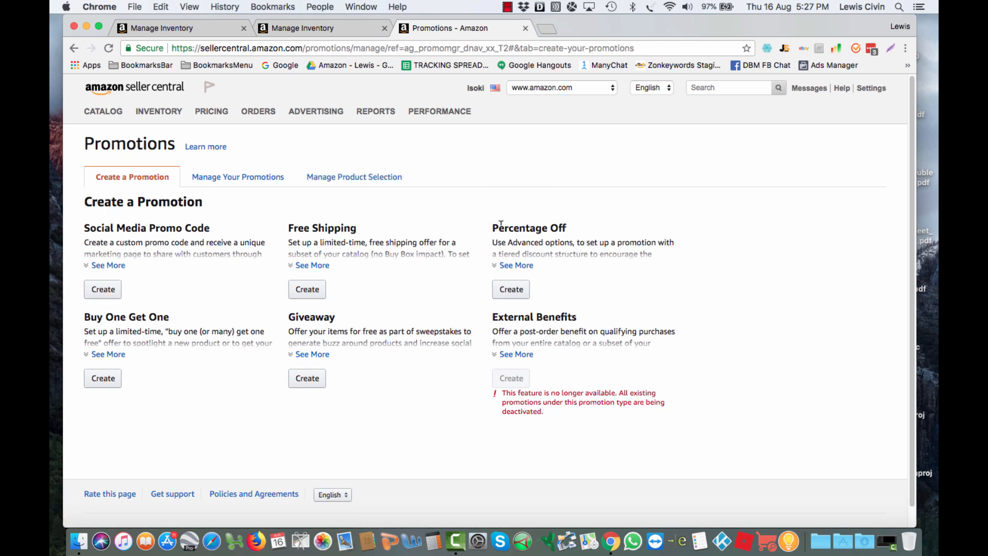
{"action": "left_click", "coordinate": [515, 291]}
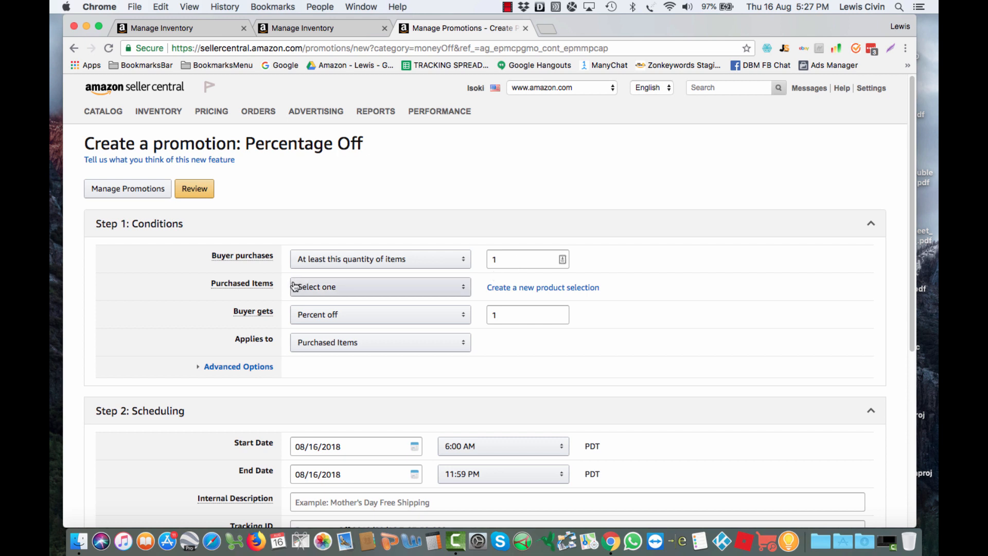
{"action": "left_click", "coordinate": [462, 290]}
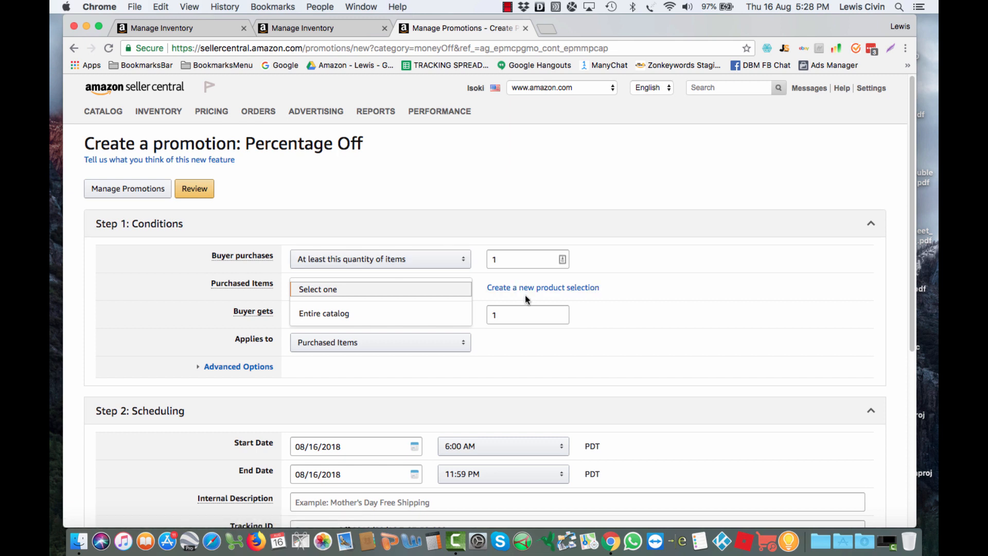
Return to Promotions and start a new product selection of type ASIN List under Manage Product Selection.
{"action": "mouse_move", "coordinate": [261, 111]}
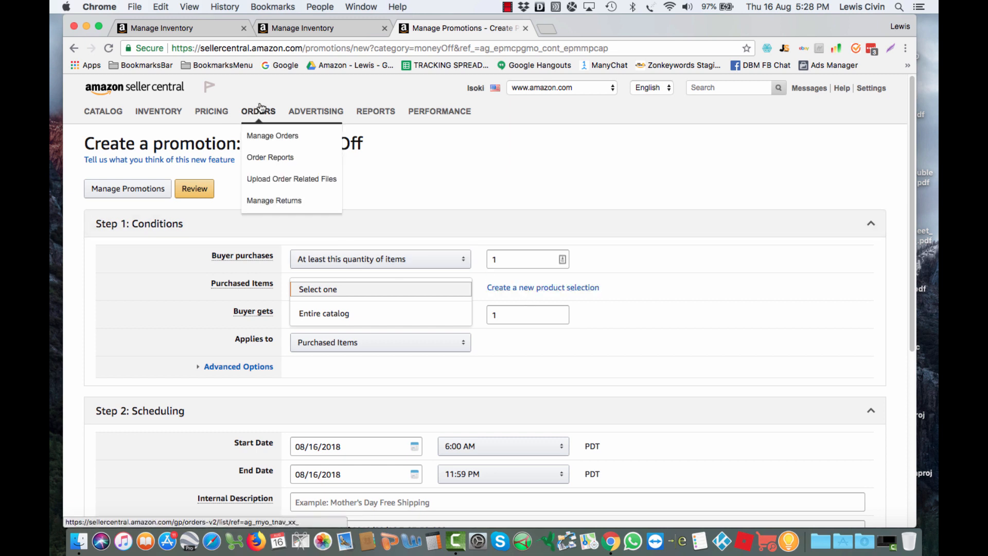
{"action": "mouse_move", "coordinate": [315, 112]}
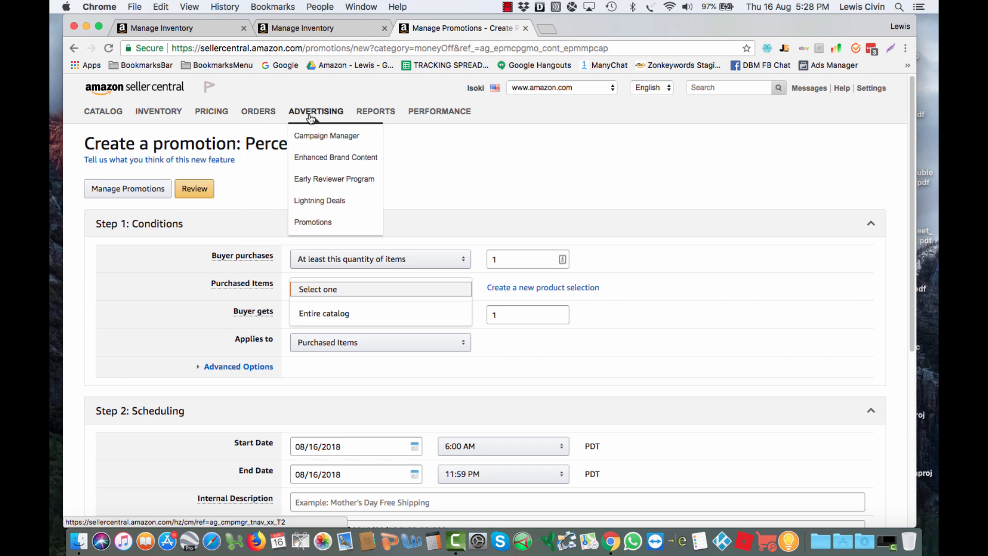
{"action": "left_click", "coordinate": [317, 224]}
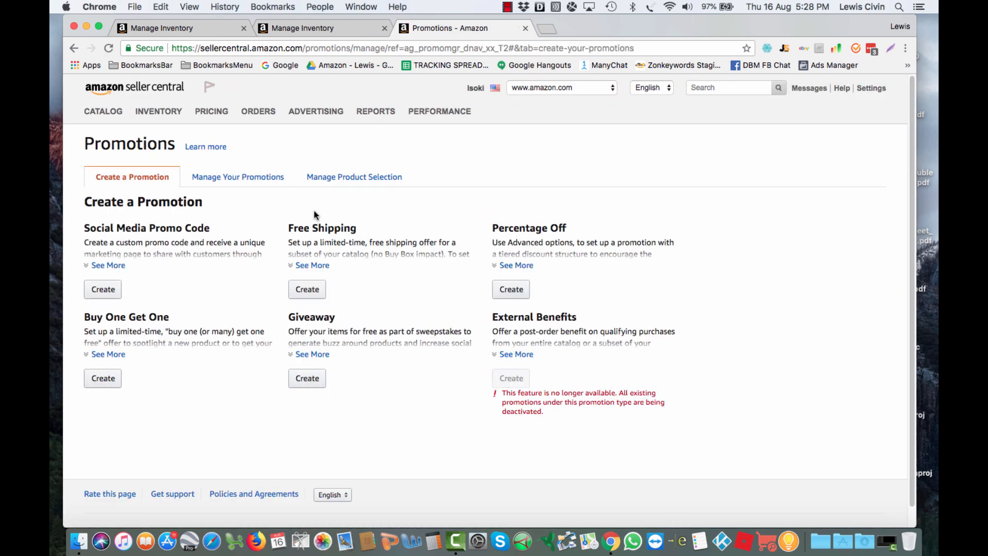
{"action": "left_click", "coordinate": [363, 180]}
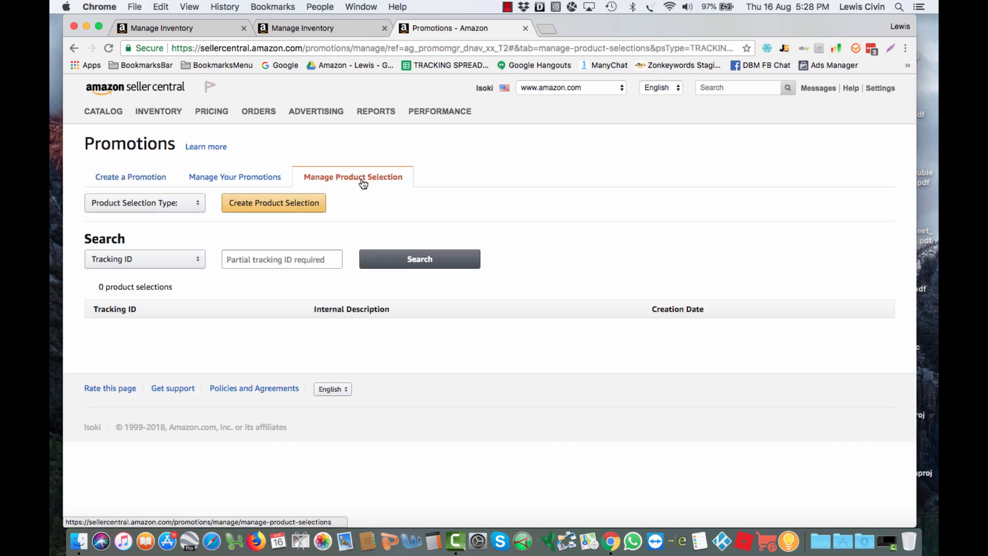
{"action": "left_click", "coordinate": [288, 203]}
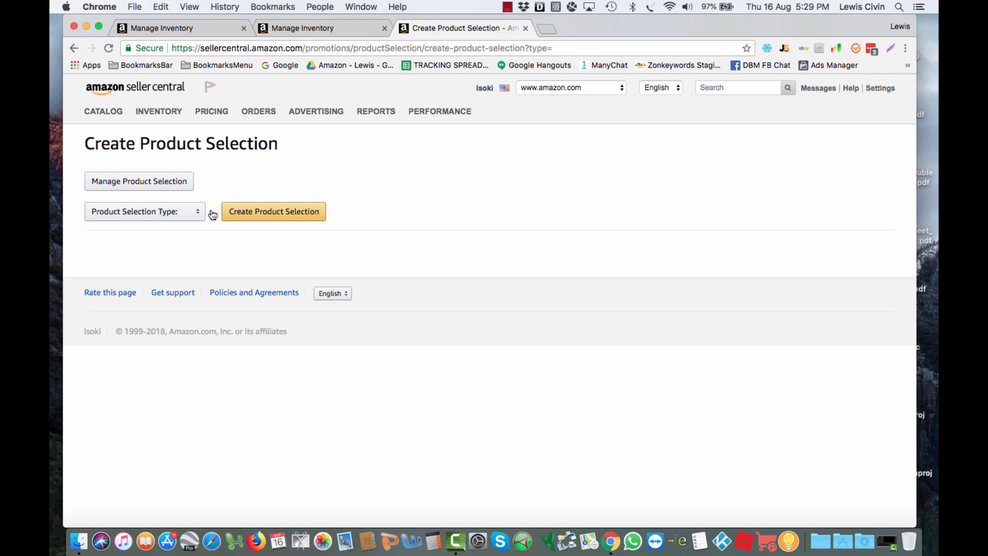
{"action": "left_click", "coordinate": [196, 215]}
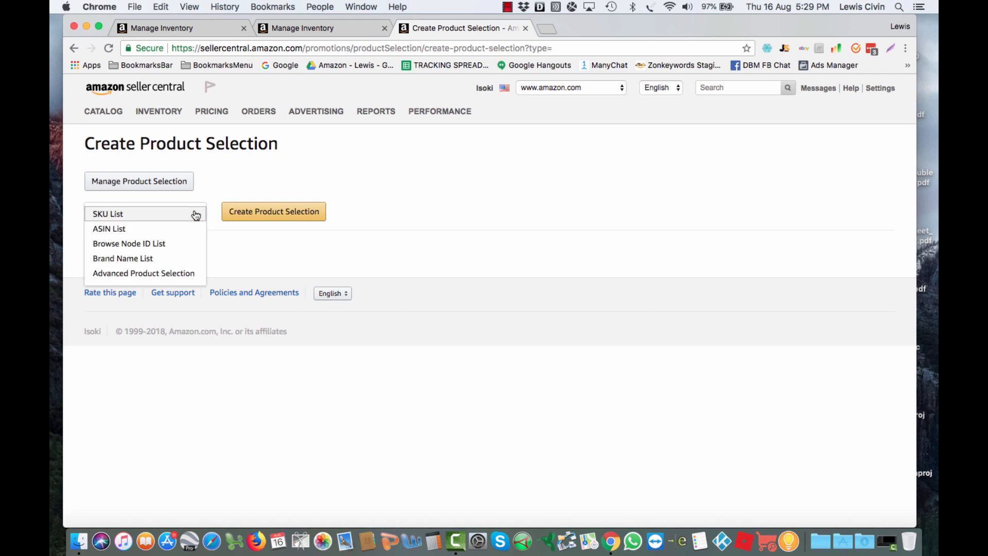
{"action": "left_click", "coordinate": [141, 230]}
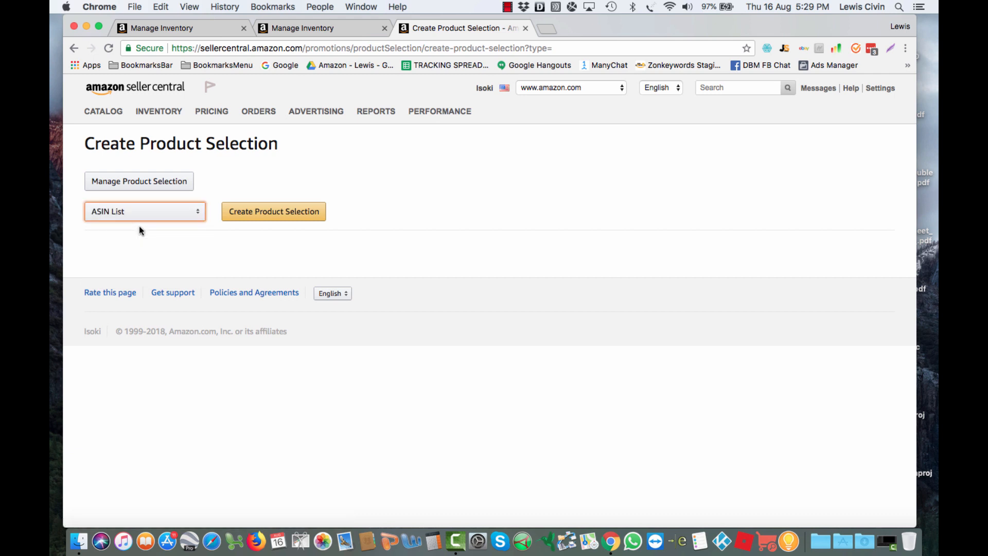
{"action": "left_click", "coordinate": [254, 215]}
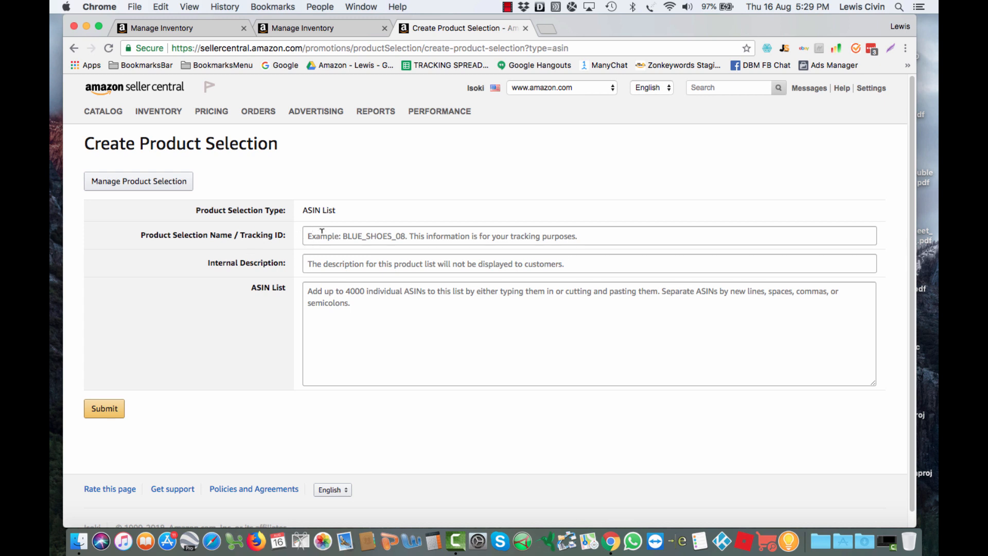
Name the product selection "brown and black bag promotion".
{"action": "left_click", "coordinate": [328, 235]}
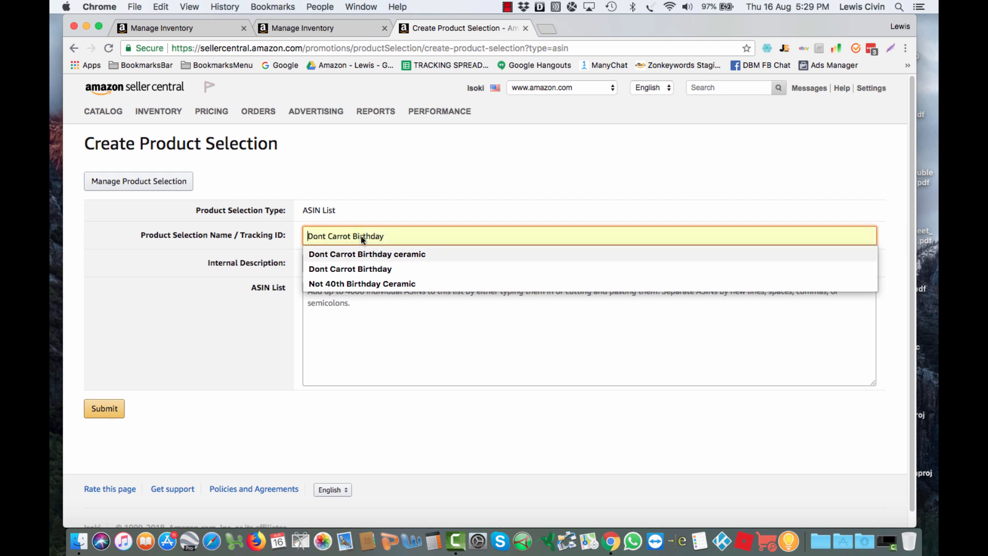
{"action": "left_click", "coordinate": [376, 234]}
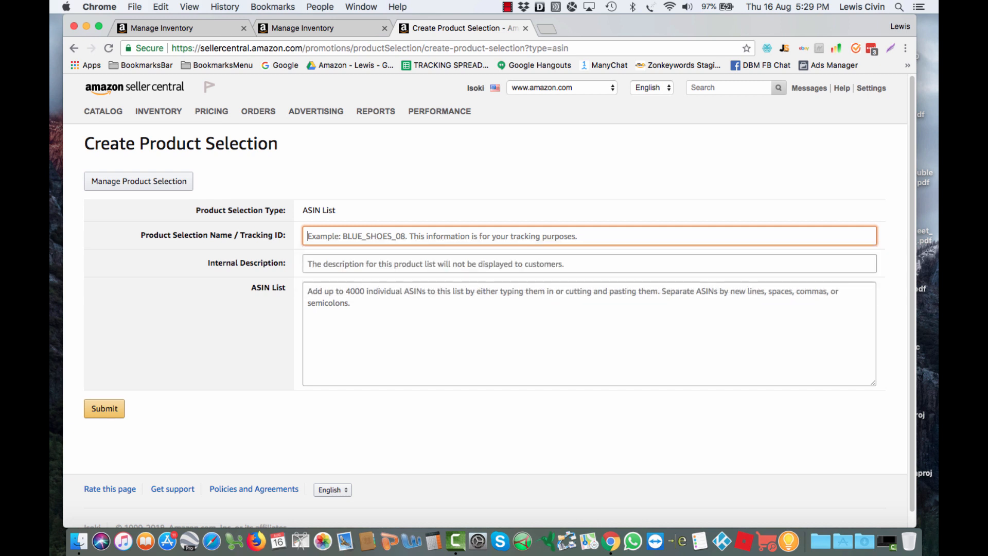
{"action": "type", "text": "brown and black"}
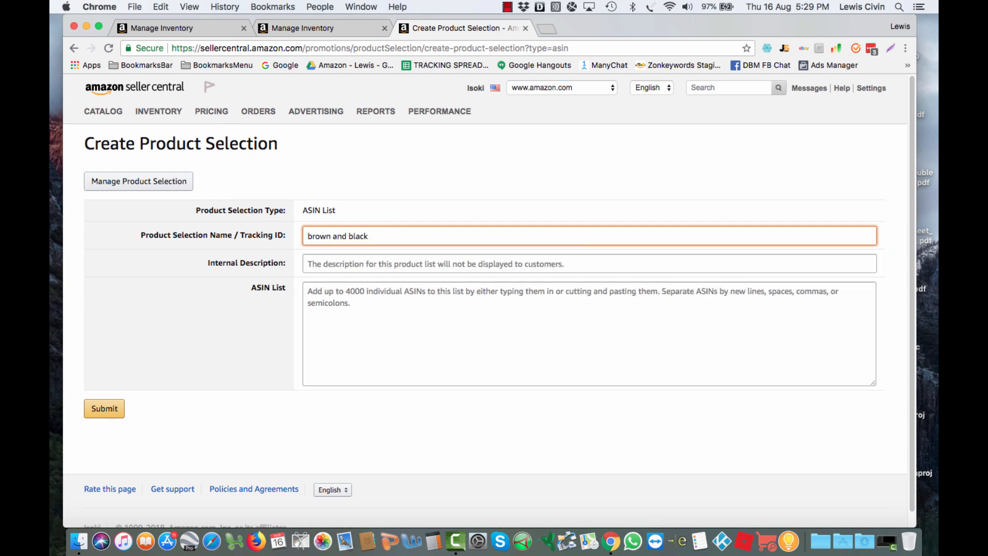
{"action": "type", "text": " bag promotion"}
{"action": "key", "text": "Tab"}
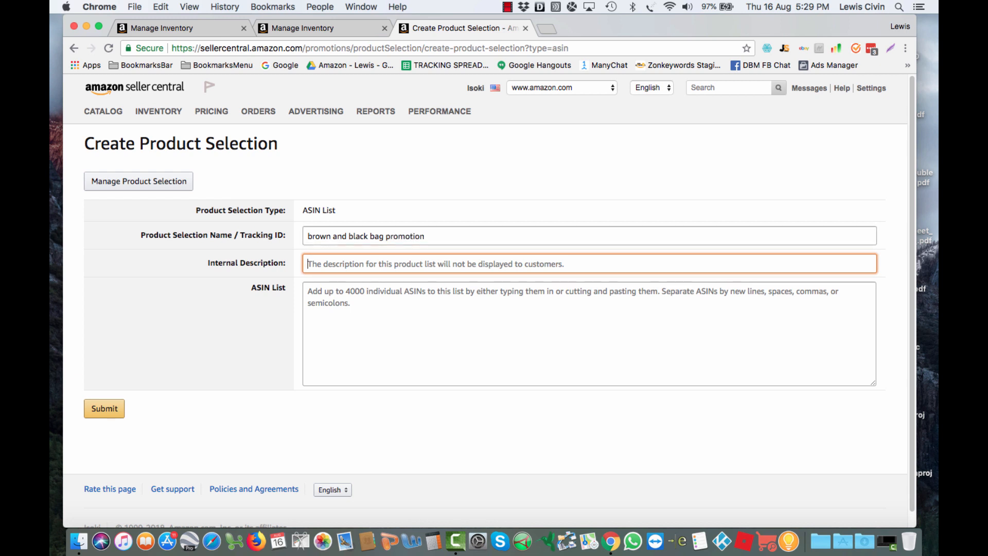
Copy the product selection name "brown and black bag promotion" into the Internal Description.
{"action": "left_click_drag", "start_coordinate": [315, 238], "coordinate": [568, 252]}
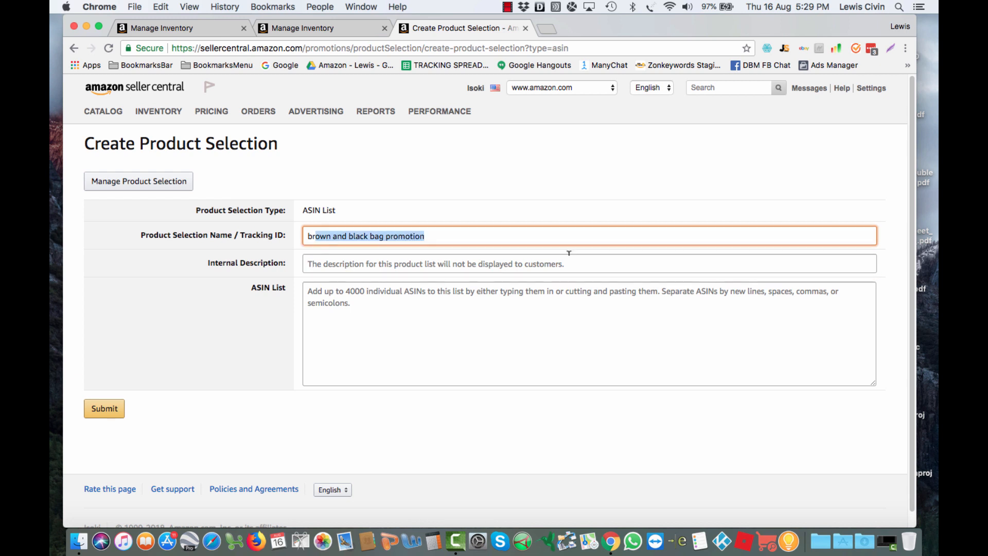
{"action": "triple_click", "coordinate": [403, 235]}
{"action": "right_click", "coordinate": [401, 234]}
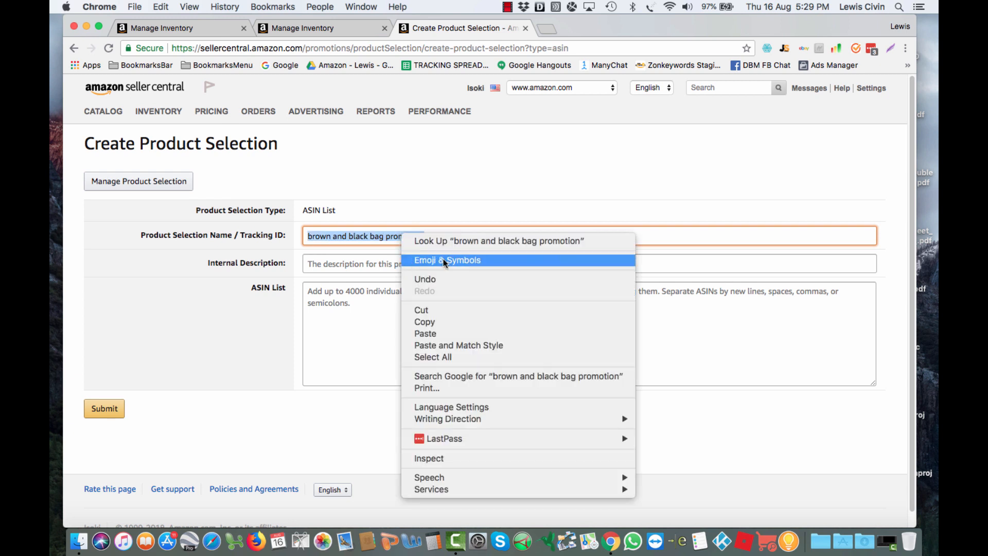
{"action": "left_click", "coordinate": [441, 323]}
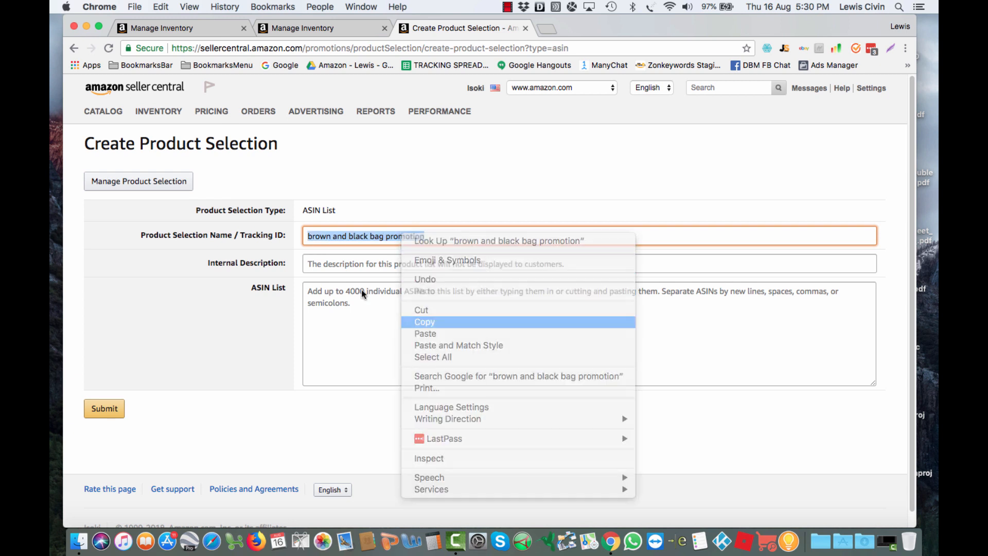
{"action": "left_click", "coordinate": [348, 267]}
{"action": "right_click", "coordinate": [357, 263]}
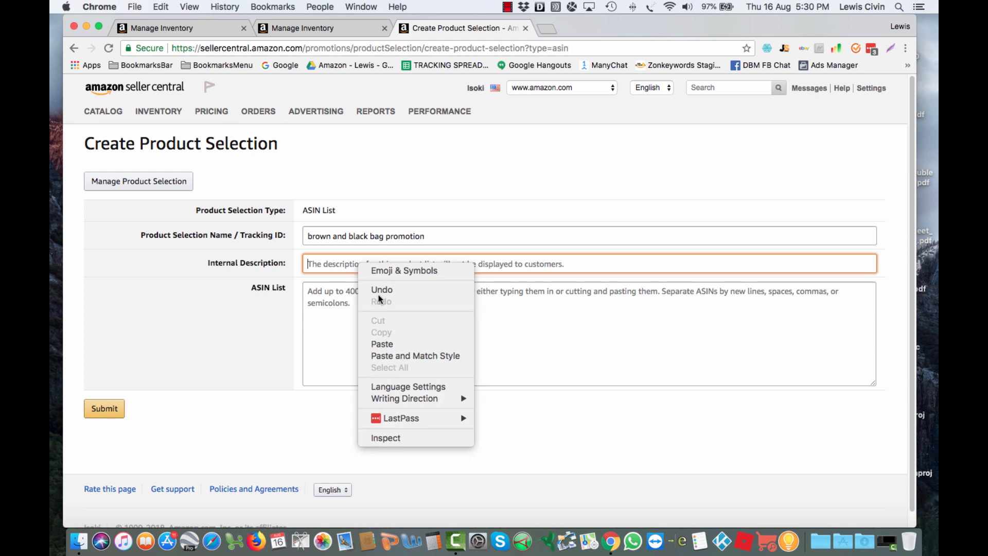
{"action": "left_click", "coordinate": [381, 344]}
Copy the tan Madame Polly bag's ASIN B071HHJJ4D from Manage Inventory into the product selection's ASIN List.
{"action": "left_click", "coordinate": [346, 294]}
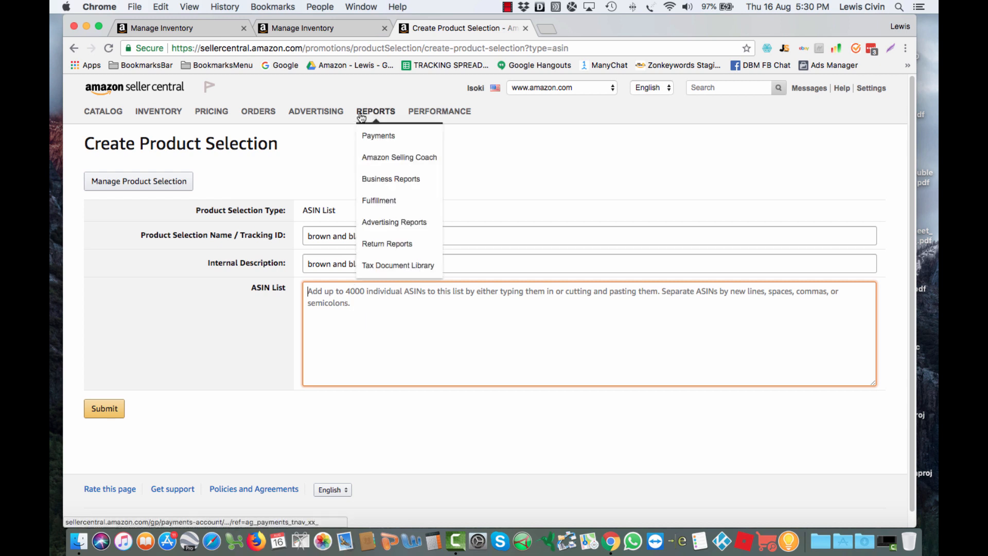
{"action": "left_click", "coordinate": [290, 28]}
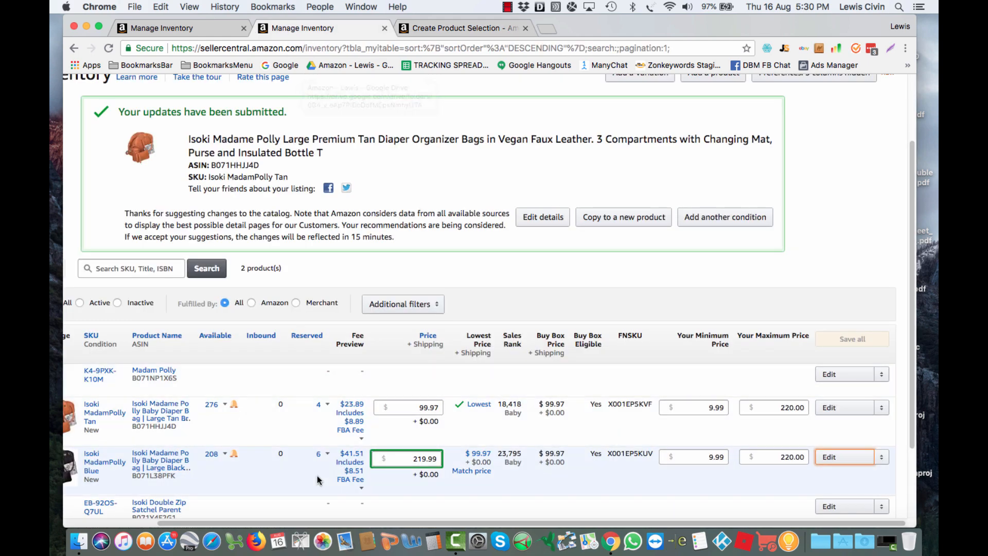
{"action": "scroll", "coordinate": [209, 511], "scroll_direction": "left", "scroll_amount": 4}
{"action": "scroll", "coordinate": [209, 511], "scroll_direction": "left", "scroll_amount": 1}
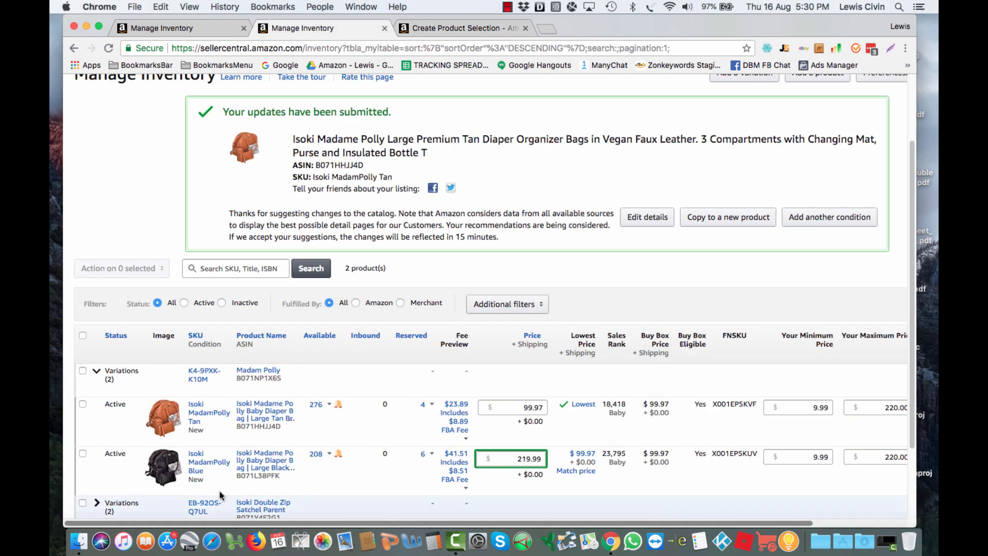
{"action": "double_click", "coordinate": [253, 427]}
{"action": "right_click", "coordinate": [253, 427]}
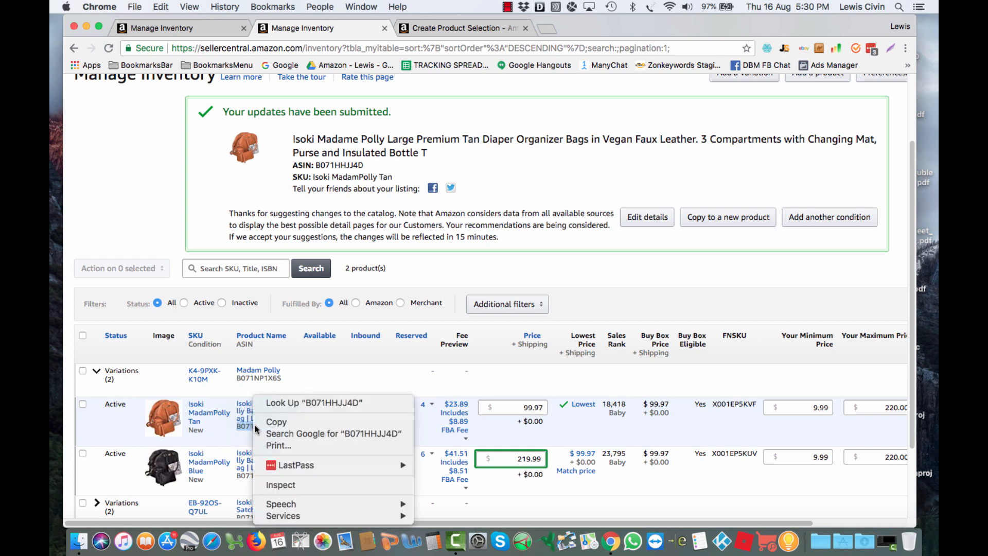
{"action": "left_click", "coordinate": [278, 421]}
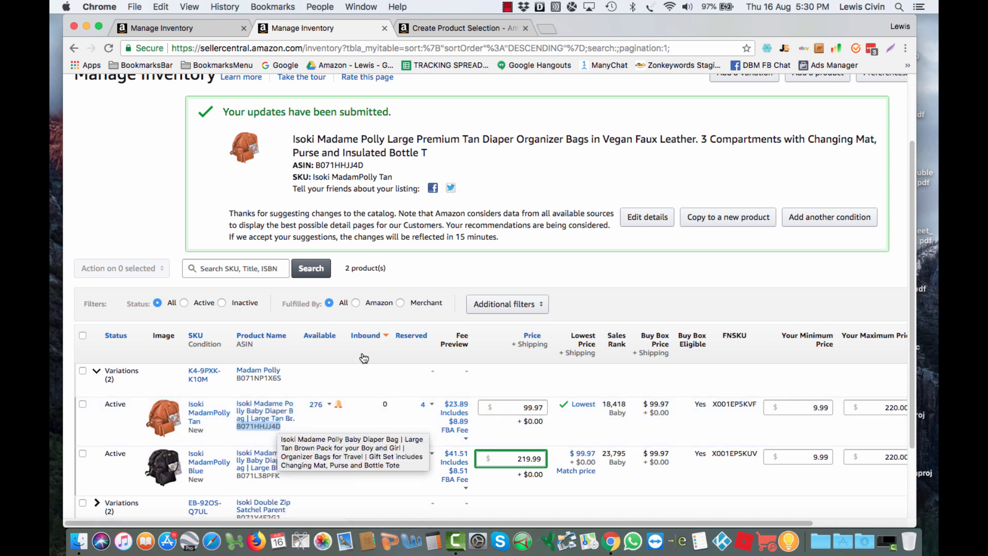
{"action": "left_click", "coordinate": [456, 29]}
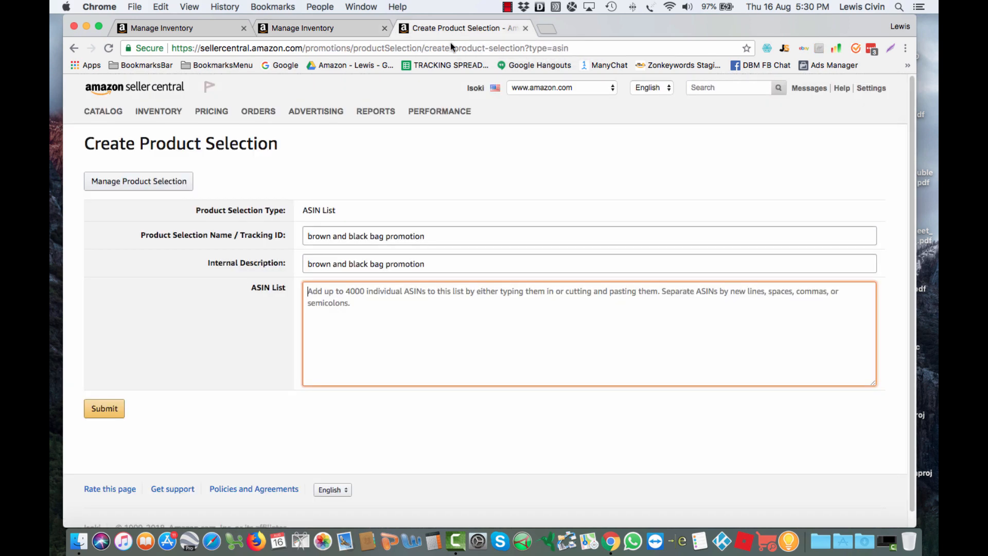
{"action": "right_click", "coordinate": [329, 297]}
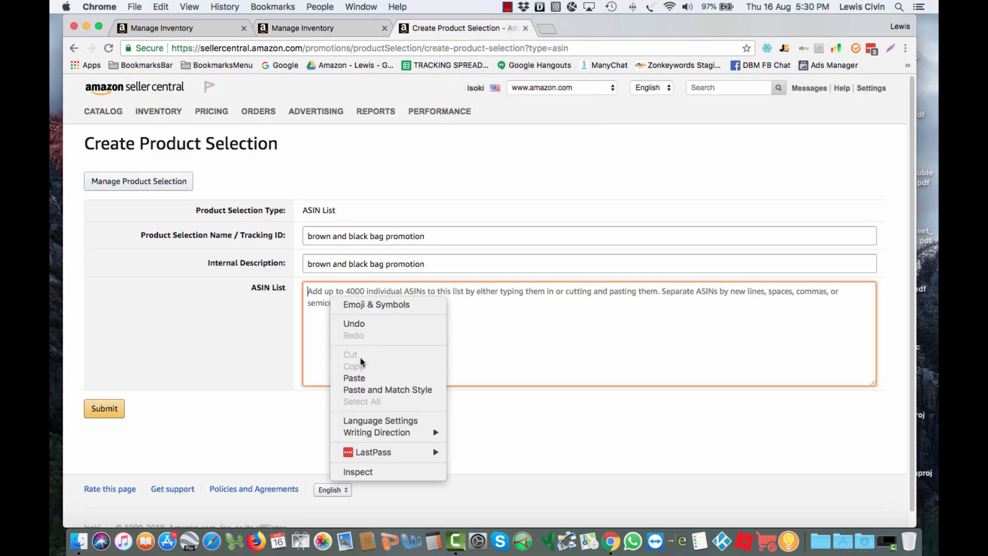
{"action": "left_click", "coordinate": [355, 379]}
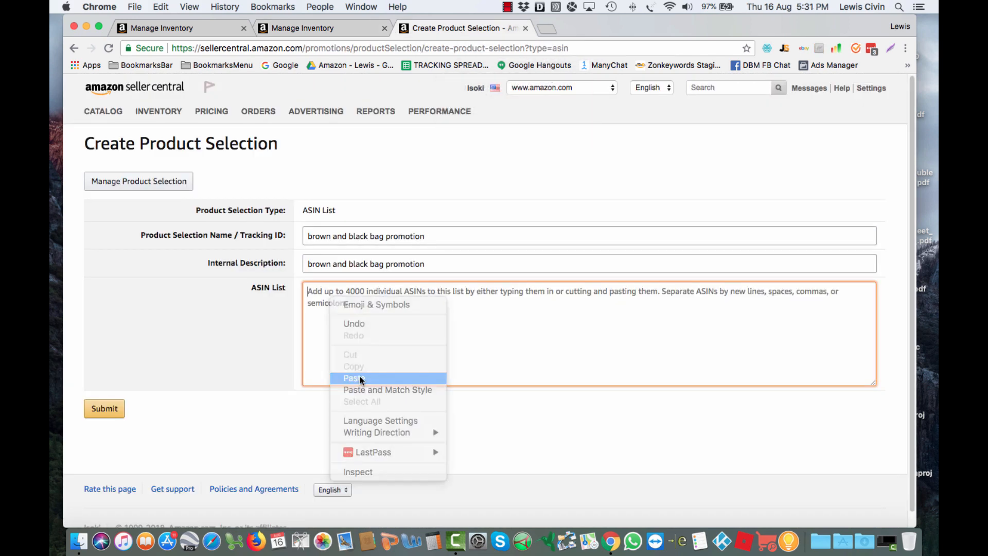
Add the black Madame Polly bag's ASIN B071L38PFK on its own line of the ASIN List and submit the product selection.
{"action": "left_click", "coordinate": [320, 26]}
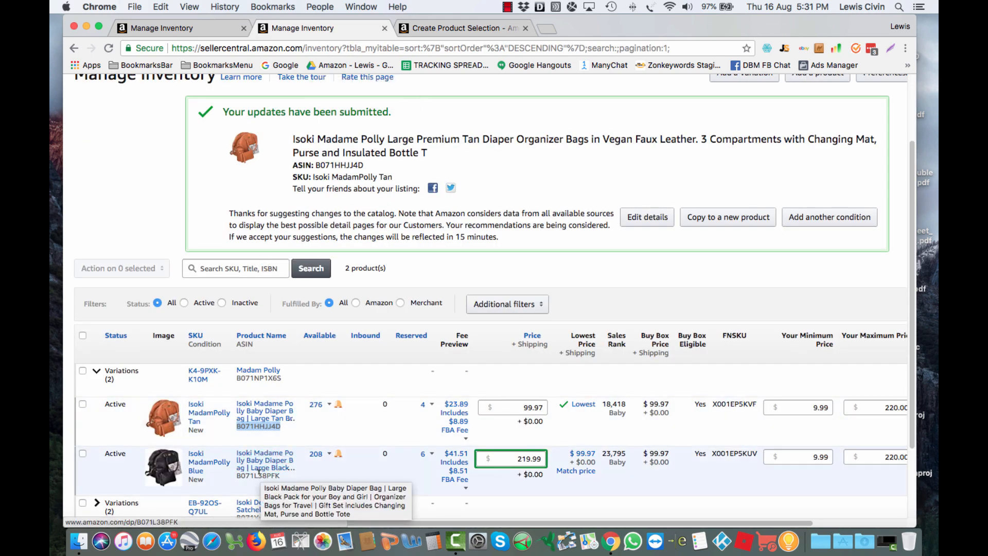
{"action": "double_click", "coordinate": [257, 475]}
{"action": "right_click", "coordinate": [261, 475]}
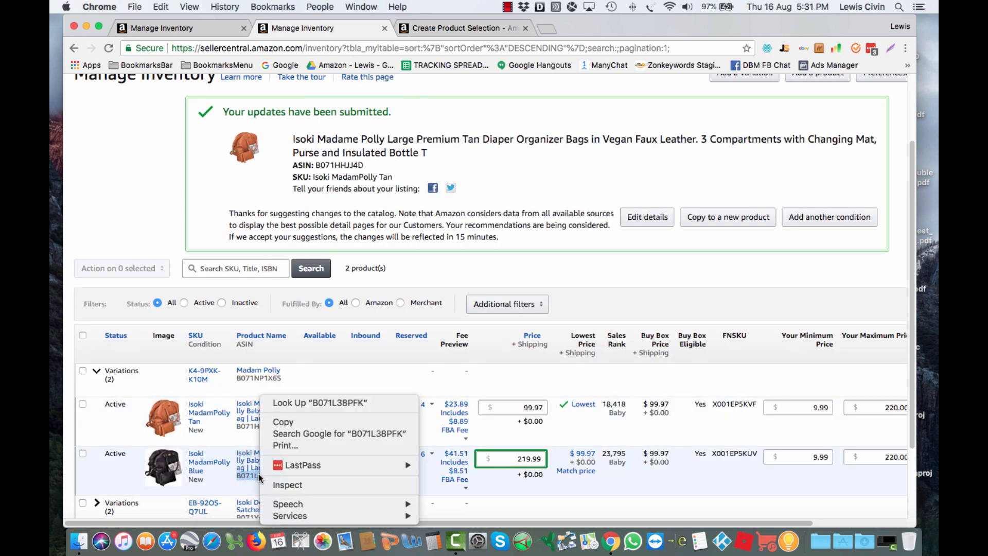
{"action": "left_click", "coordinate": [299, 421]}
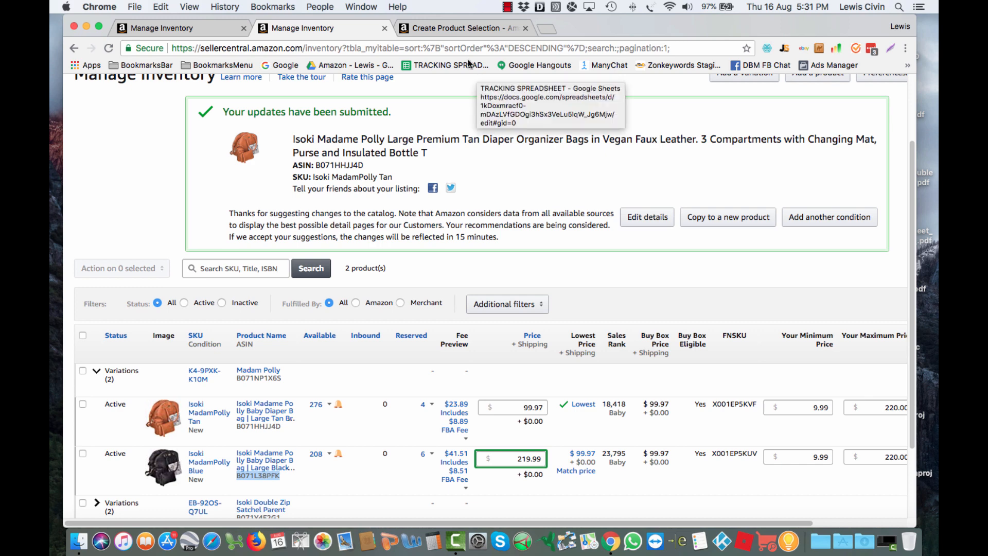
{"action": "left_click", "coordinate": [458, 26]}
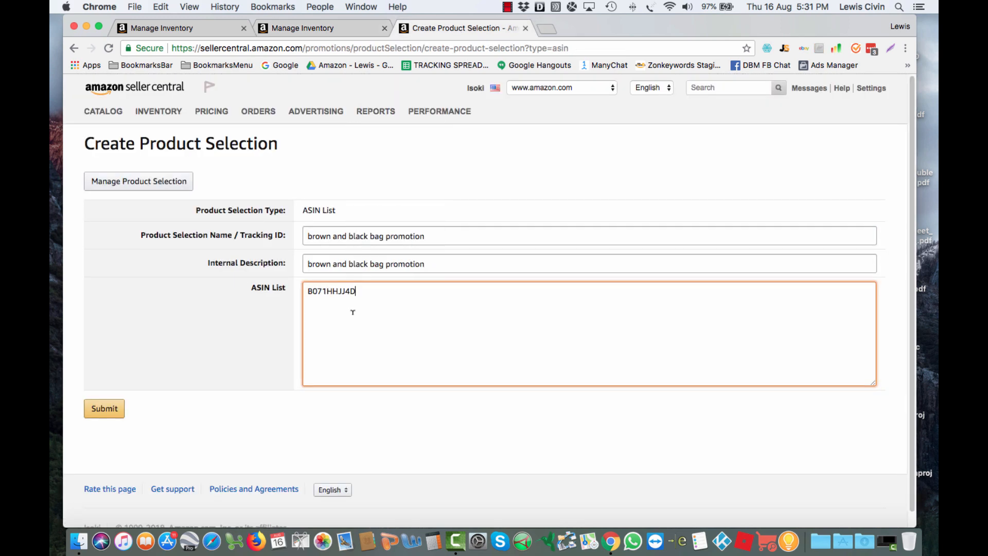
{"action": "right_click", "coordinate": [326, 325]}
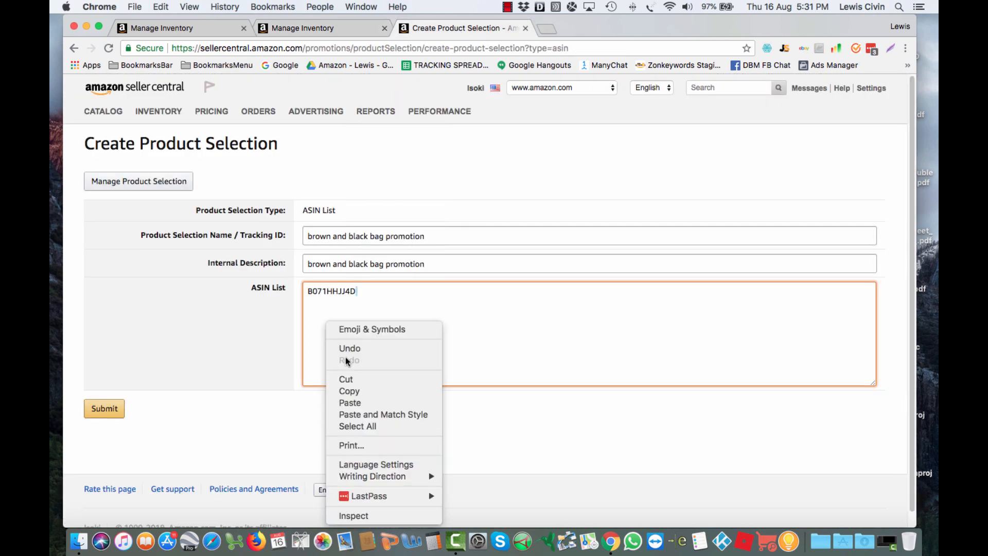
{"action": "left_click", "coordinate": [350, 403]}
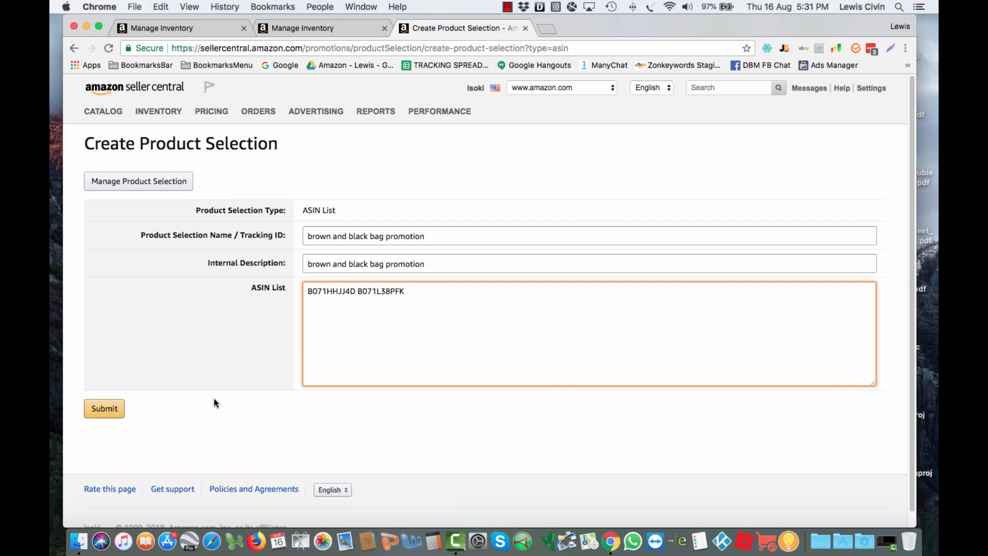
{"action": "left_click", "coordinate": [358, 291]}
{"action": "key", "text": "Return"}
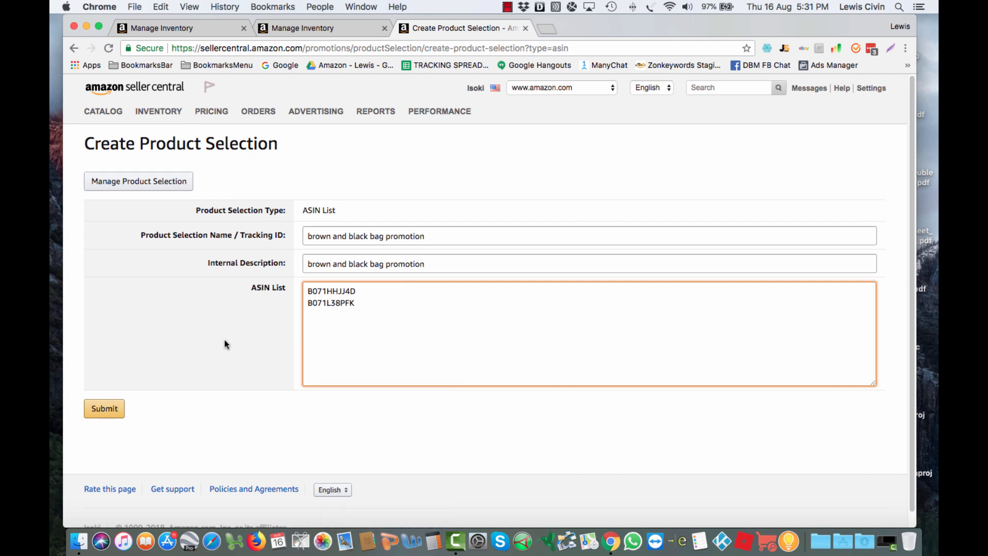
{"action": "left_click", "coordinate": [94, 412]}
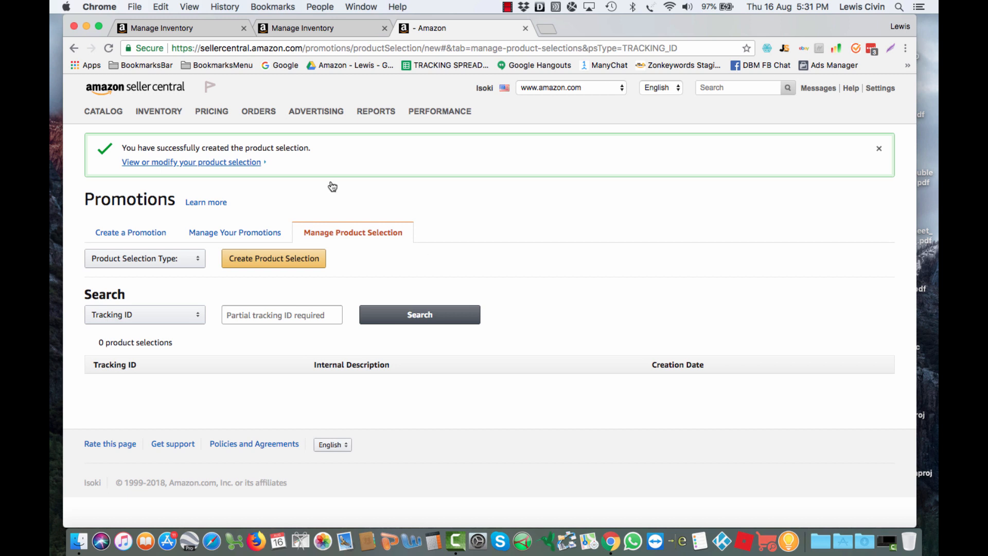
Create a new Percentage Off promotion with "brown and black bag promotion" as its Purchased Items.
{"action": "mouse_move", "coordinate": [309, 114]}
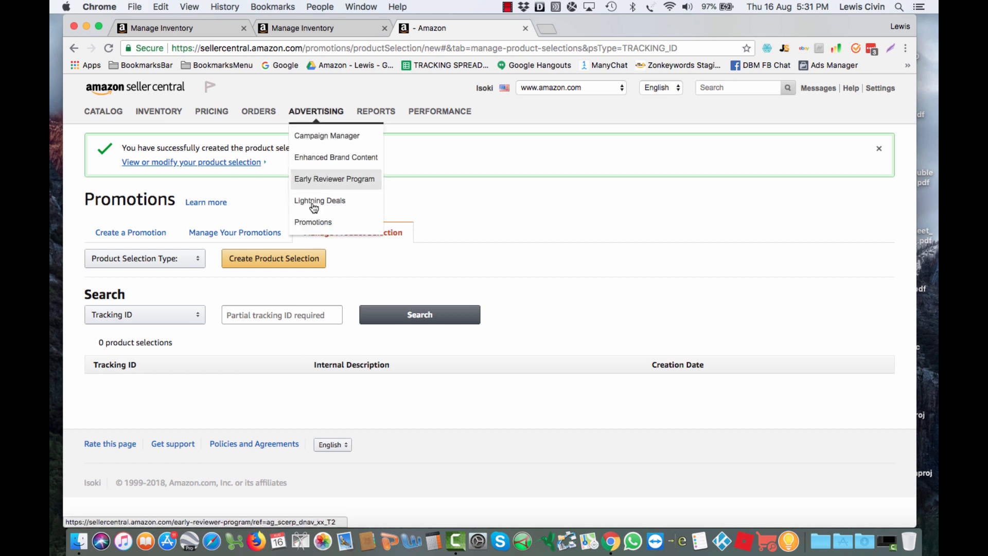
{"action": "left_click", "coordinate": [311, 223]}
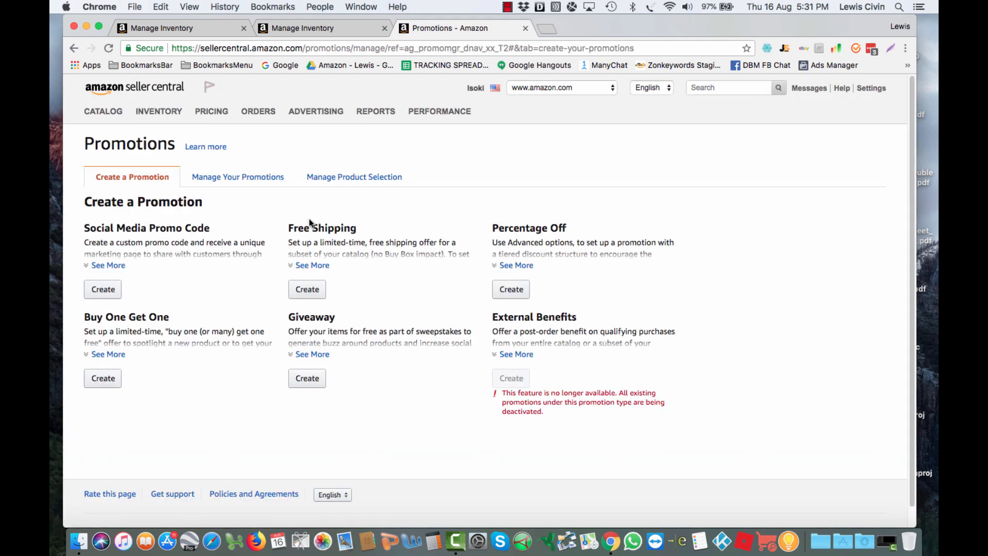
{"action": "left_click", "coordinate": [510, 291]}
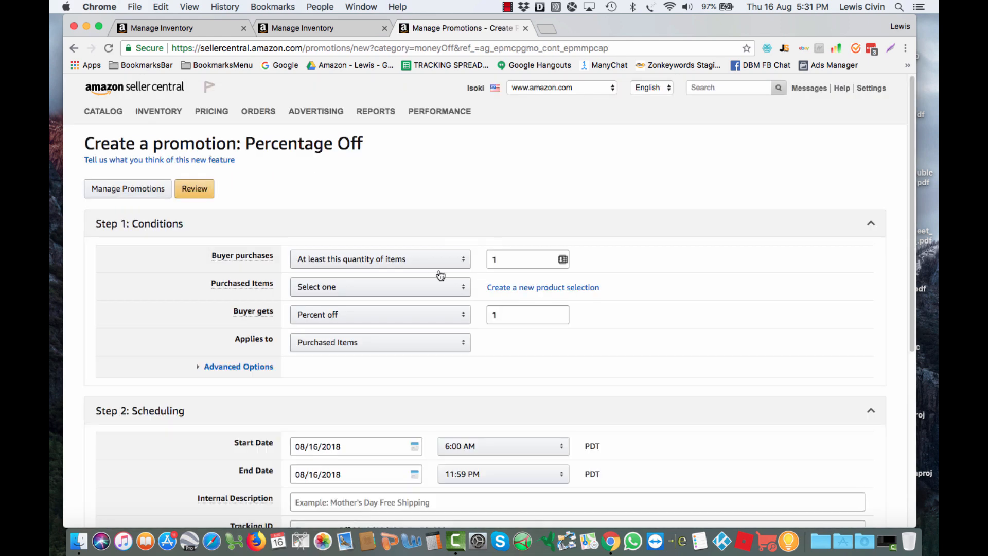
{"action": "left_click", "coordinate": [465, 291]}
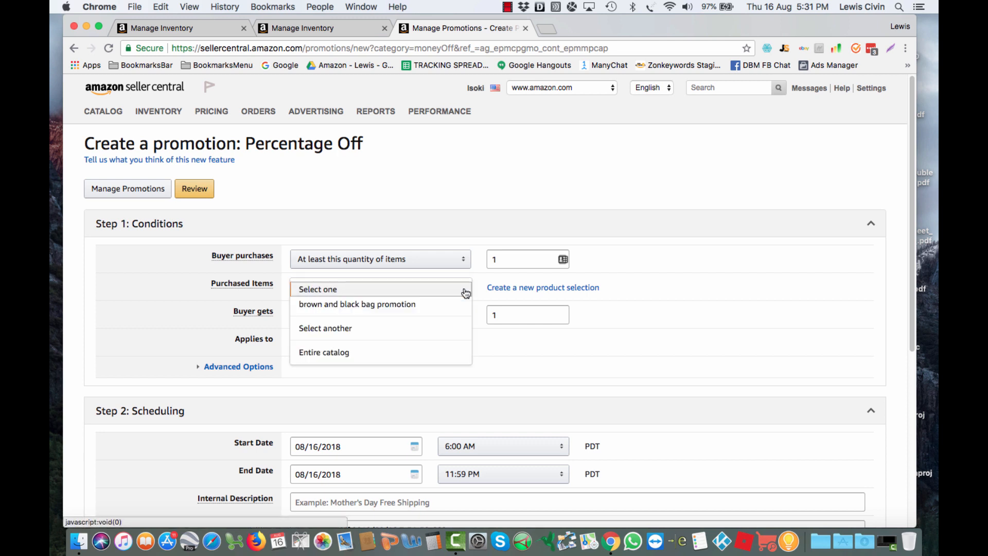
{"action": "left_click", "coordinate": [426, 306]}
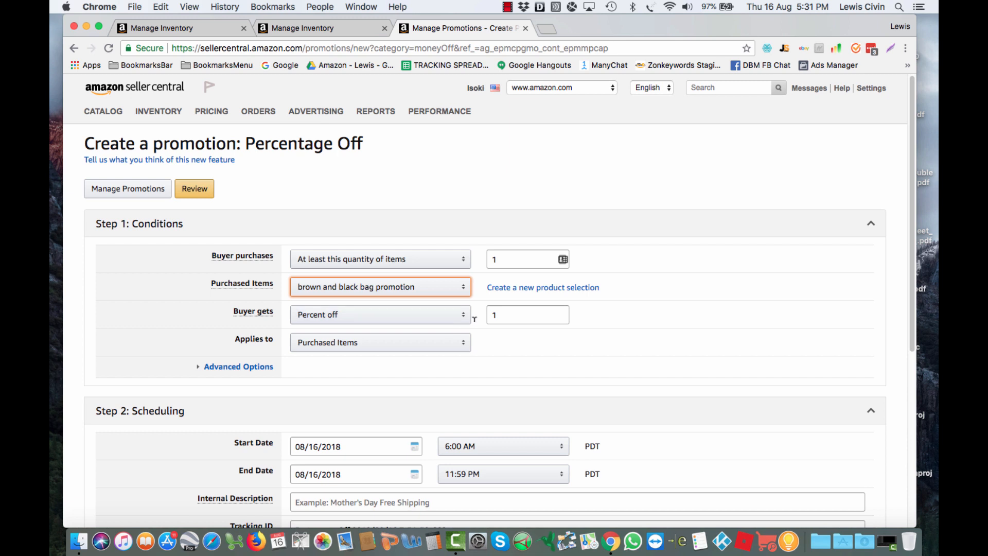
Set the promotion's buyer discount to 95 percent off and leave it applied to Purchased Items.
{"action": "double_click", "coordinate": [507, 315]}
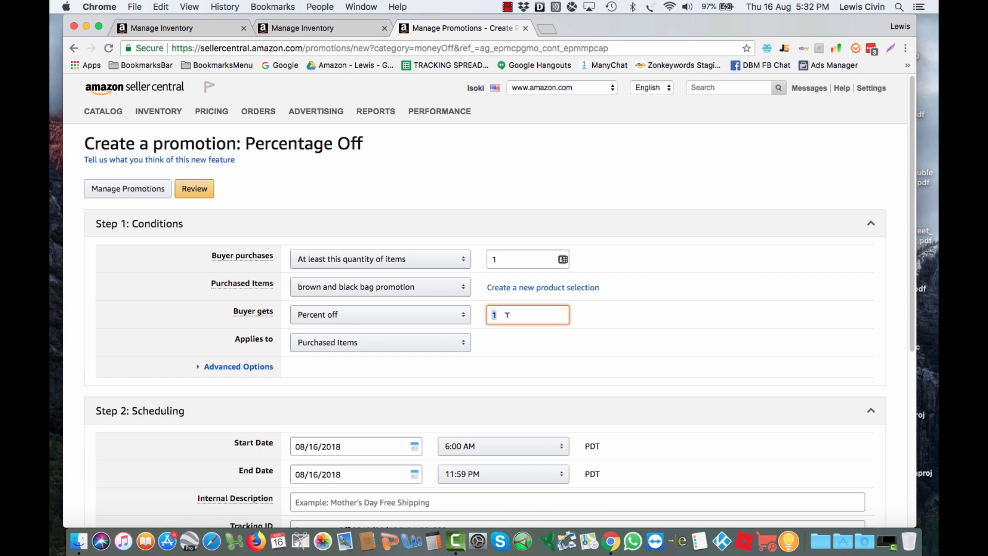
{"action": "type", "text": "95"}
{"action": "left_click", "coordinate": [463, 344]}
{"action": "left_click", "coordinate": [463, 345]}
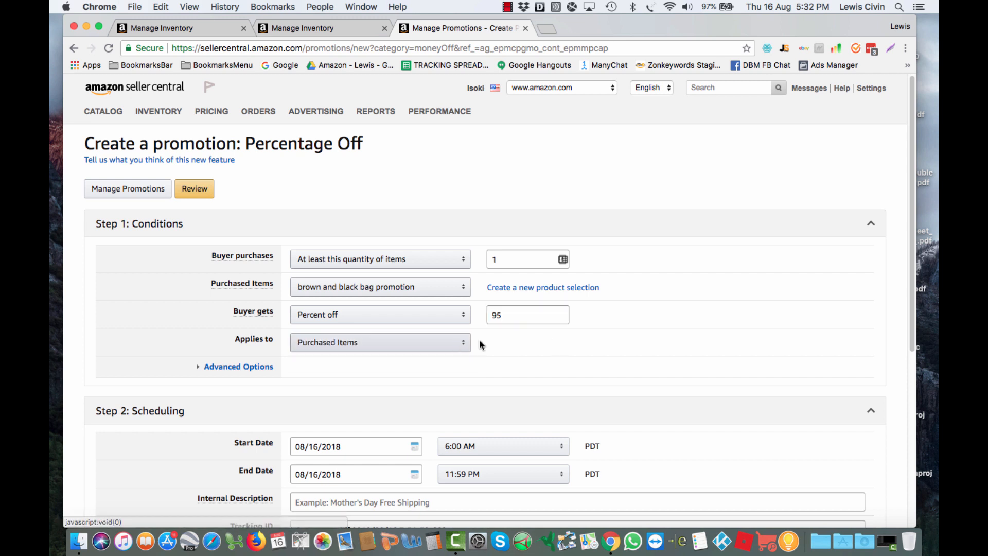
Expand the promotion's Advanced Options to examine the tier and item exclusion settings, and collapse them again.
{"action": "scroll", "coordinate": [564, 342], "scroll_direction": "down", "scroll_amount": 1}
{"action": "scroll", "coordinate": [565, 345], "scroll_direction": "down", "scroll_amount": 3}
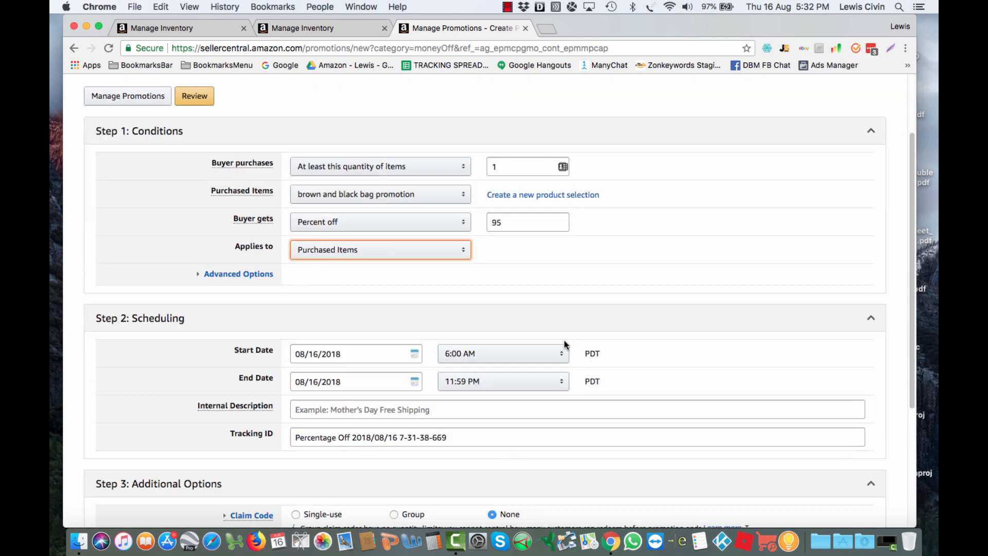
{"action": "left_click", "coordinate": [218, 275]}
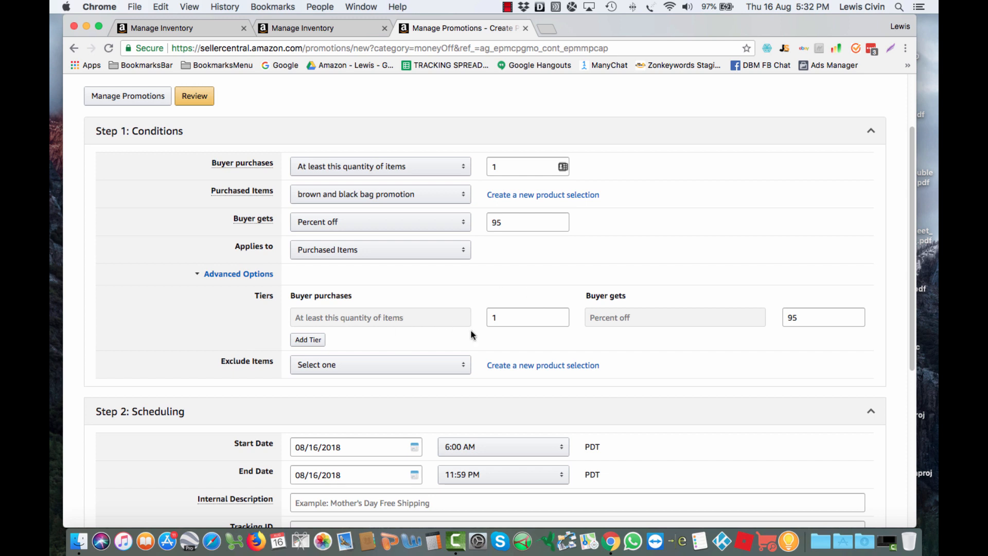
{"action": "left_click", "coordinate": [204, 274]}
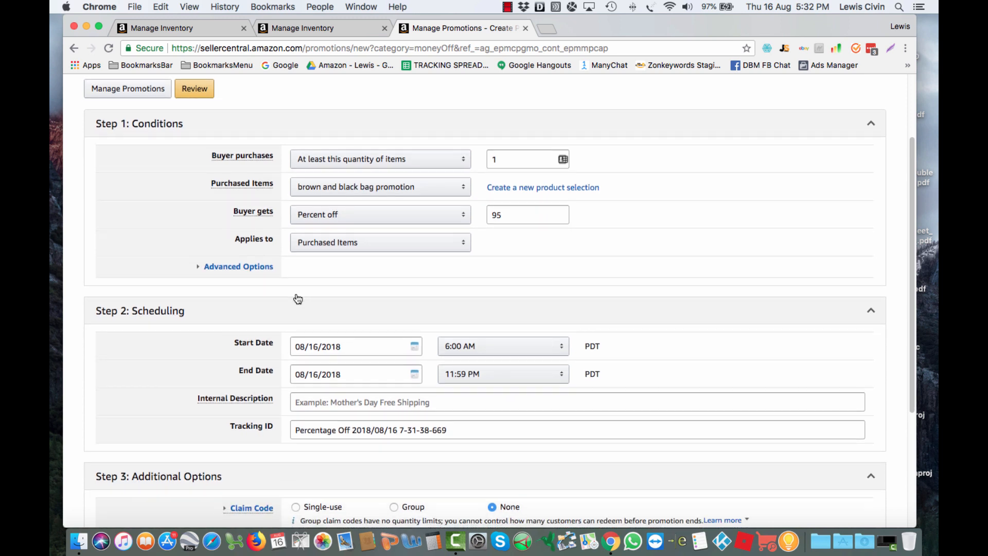
Keep the promotion's start date at 08/16/2018 and set its end date to 10/02/2018.
{"action": "scroll", "coordinate": [369, 331], "scroll_direction": "down", "scroll_amount": 1}
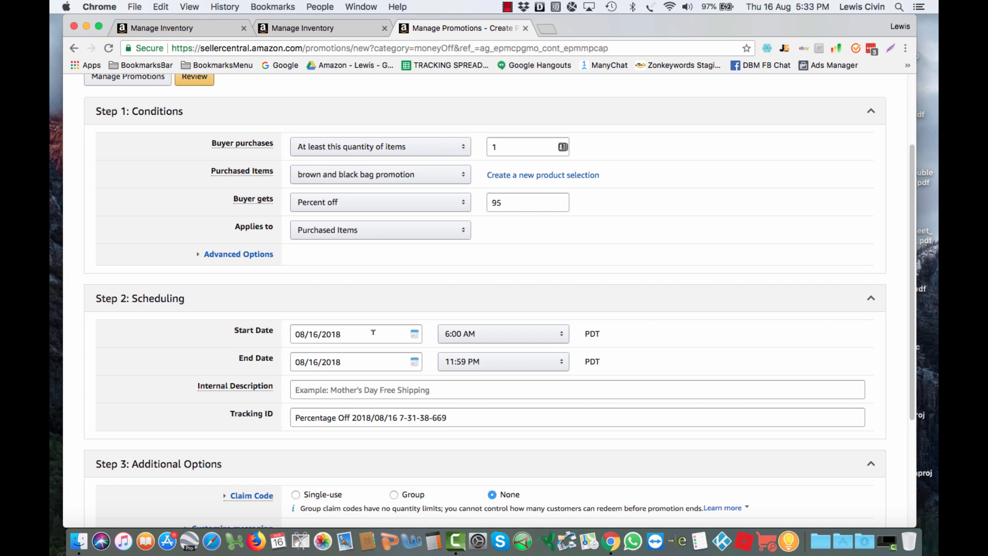
{"action": "left_click", "coordinate": [355, 332]}
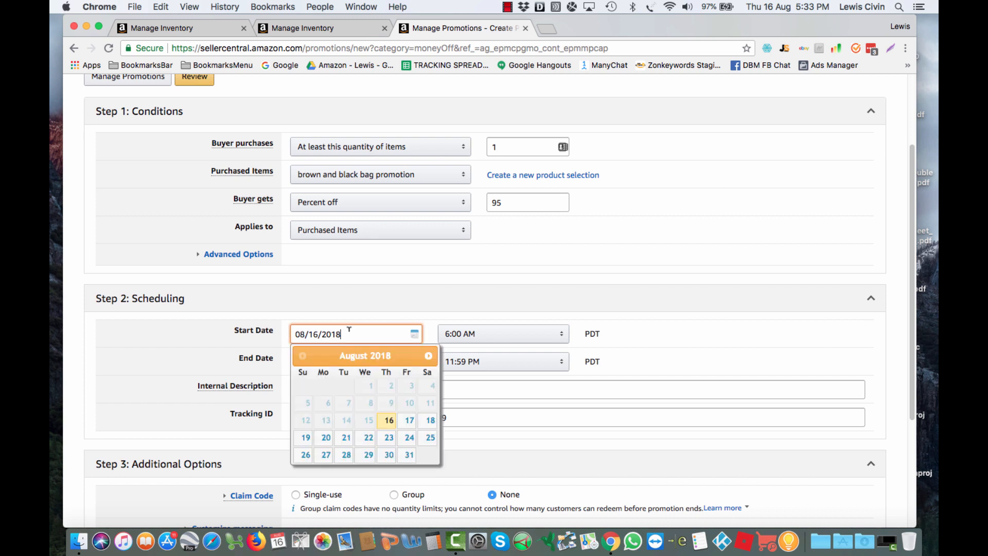
{"action": "left_click", "coordinate": [206, 343]}
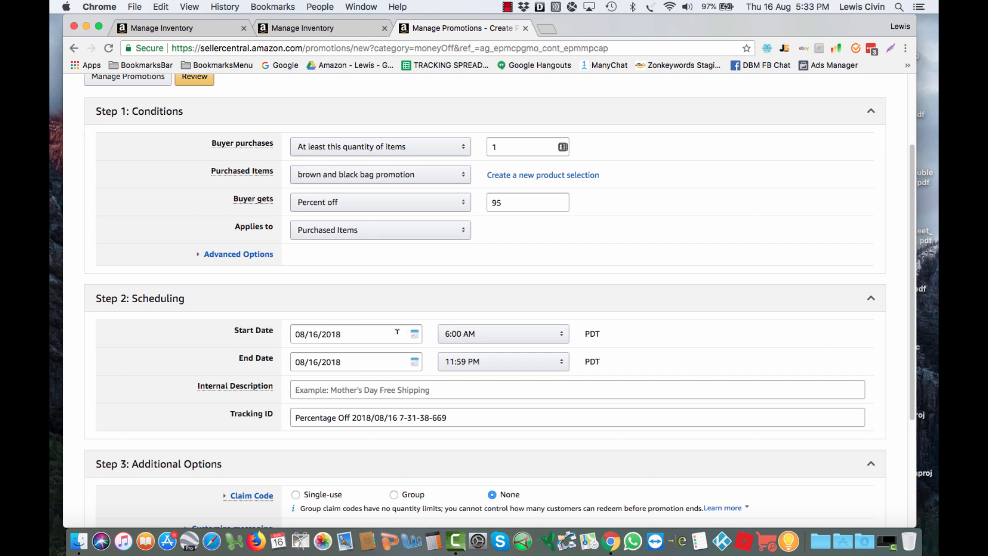
{"action": "left_click", "coordinate": [413, 359]}
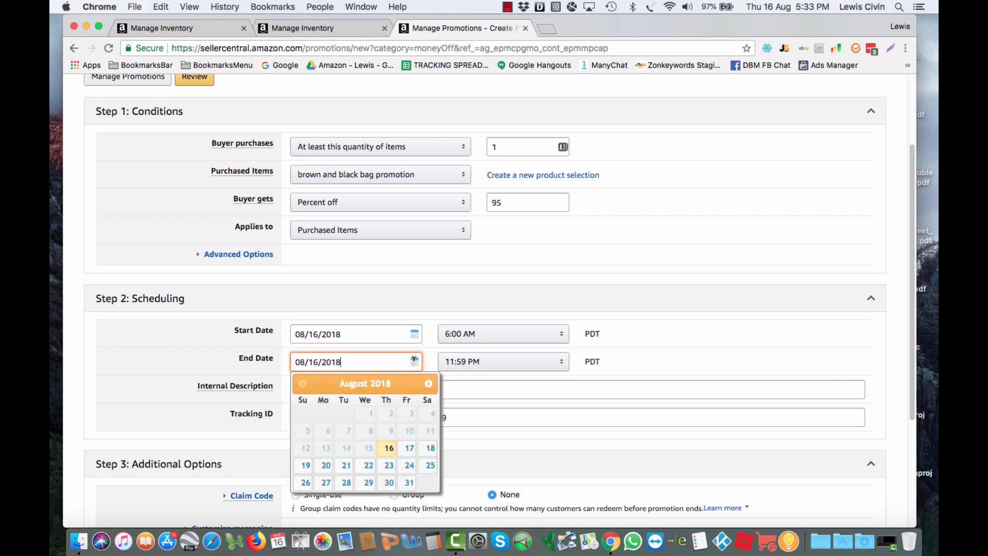
{"action": "left_click", "coordinate": [428, 384]}
{"action": "left_click", "coordinate": [428, 384]}
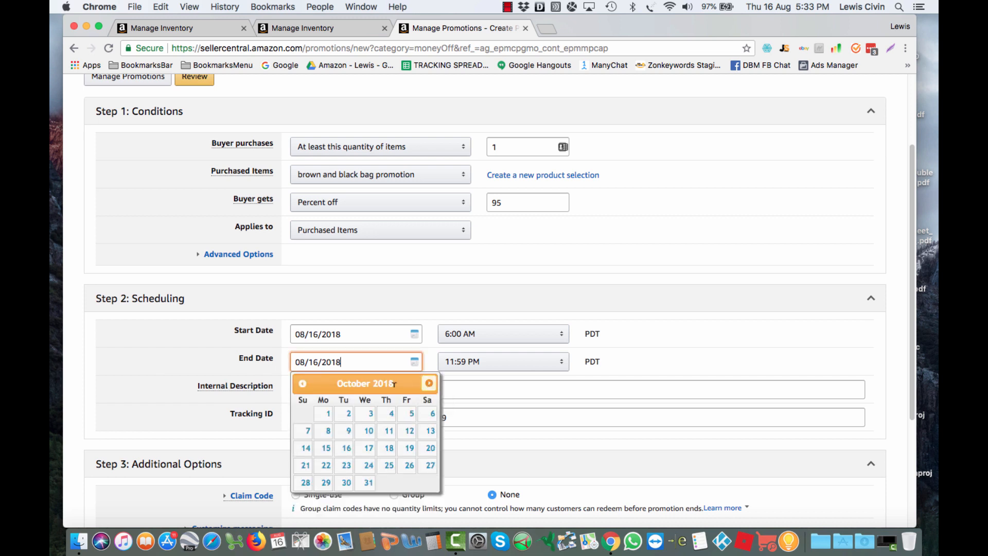
{"action": "left_click", "coordinate": [346, 413]}
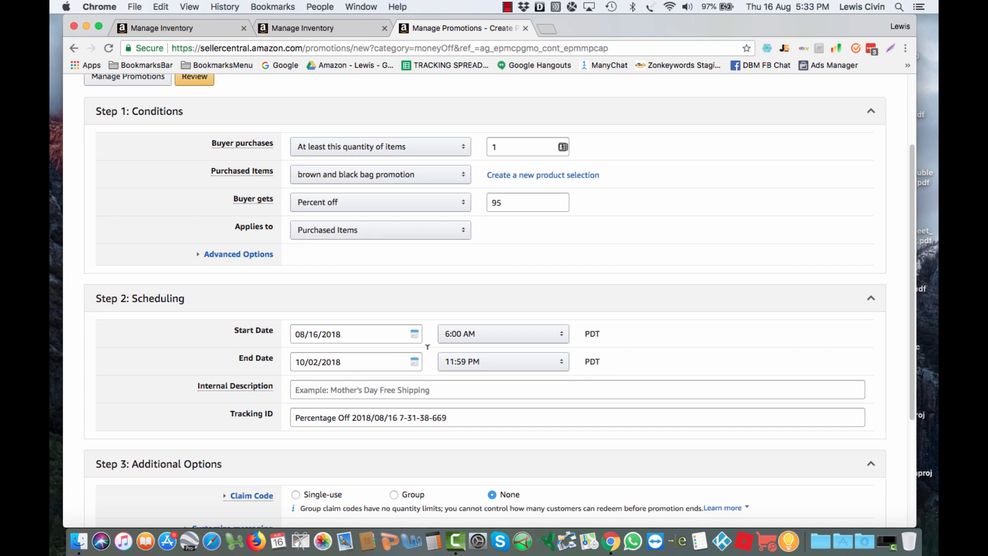
Enter "Brown and black bag initial launch 95%" as the promotion's Internal Description.
{"action": "left_click", "coordinate": [380, 388]}
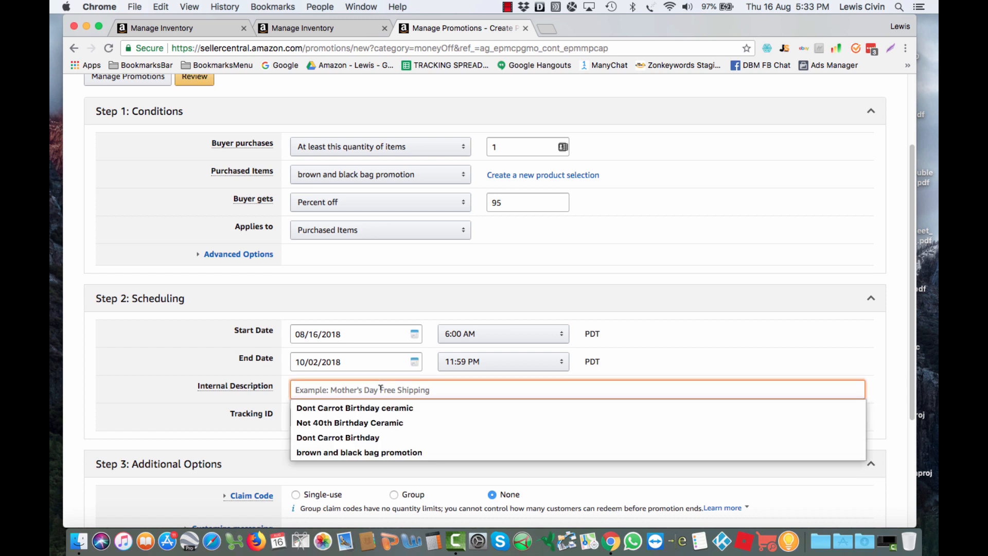
{"action": "type", "text": "Brown an"}
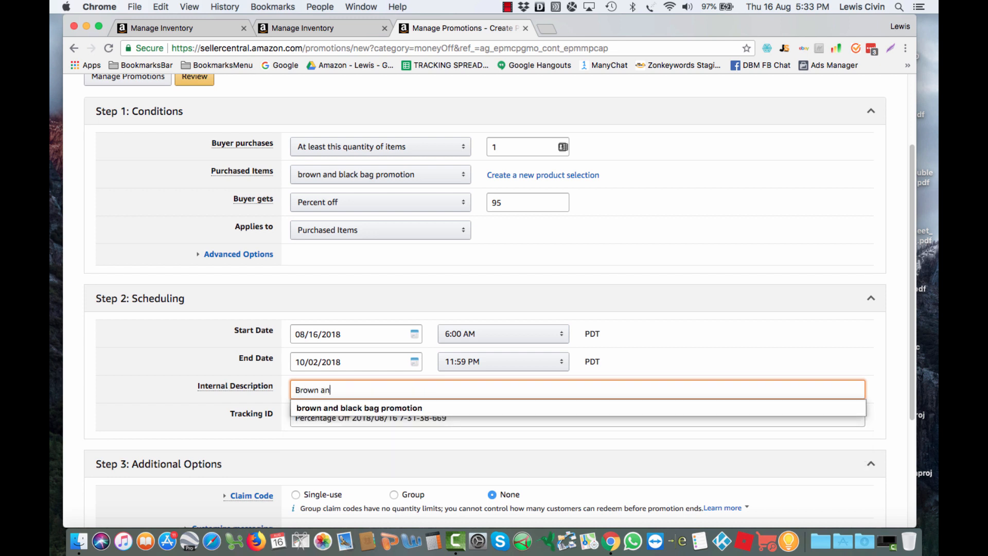
{"action": "type", "text": "d black bag initia"}
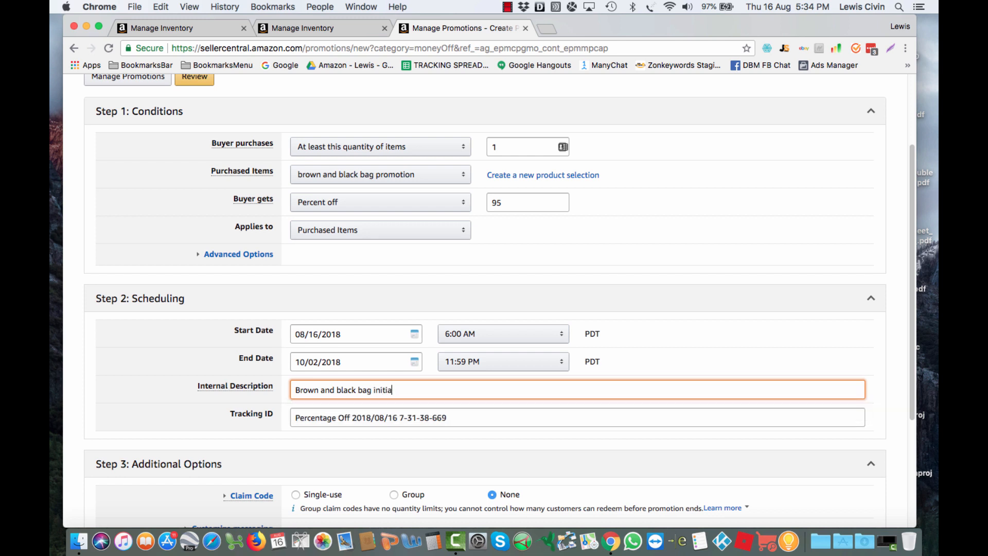
{"action": "type", "text": "l lanuh"}
{"action": "key", "text": "BackSpace"}
{"action": "key", "text": "BackSpace"}
{"action": "key", "text": "BackSpace"}
{"action": "key", "text": "BackSpace"}
{"action": "type", "text": "unch 95%"}
{"action": "left_click", "coordinate": [151, 427]}
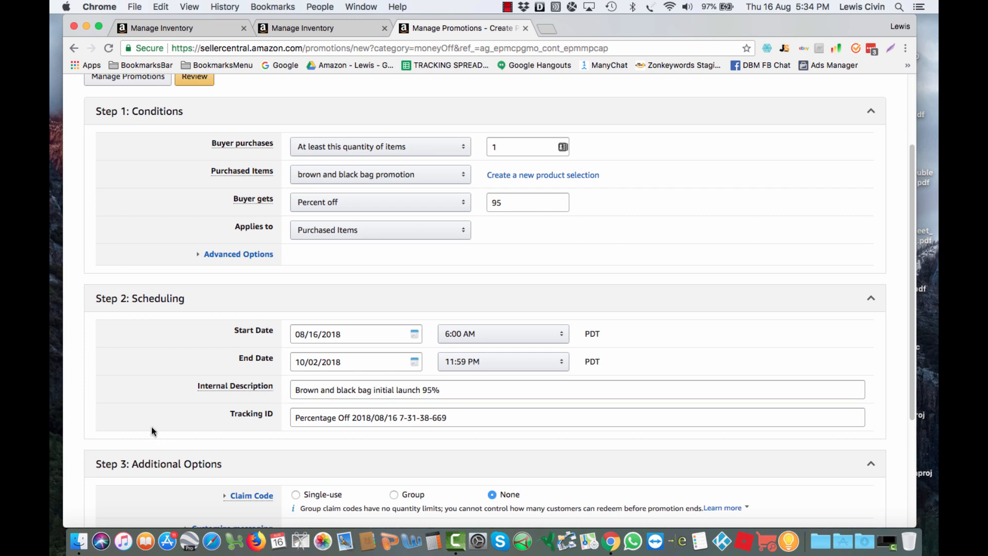
Set the promotion's claim code type to Single-use in the Additional Options.
{"action": "scroll", "coordinate": [165, 429], "scroll_direction": "down", "scroll_amount": 5}
{"action": "scroll", "coordinate": [188, 437], "scroll_direction": "down", "scroll_amount": 2}
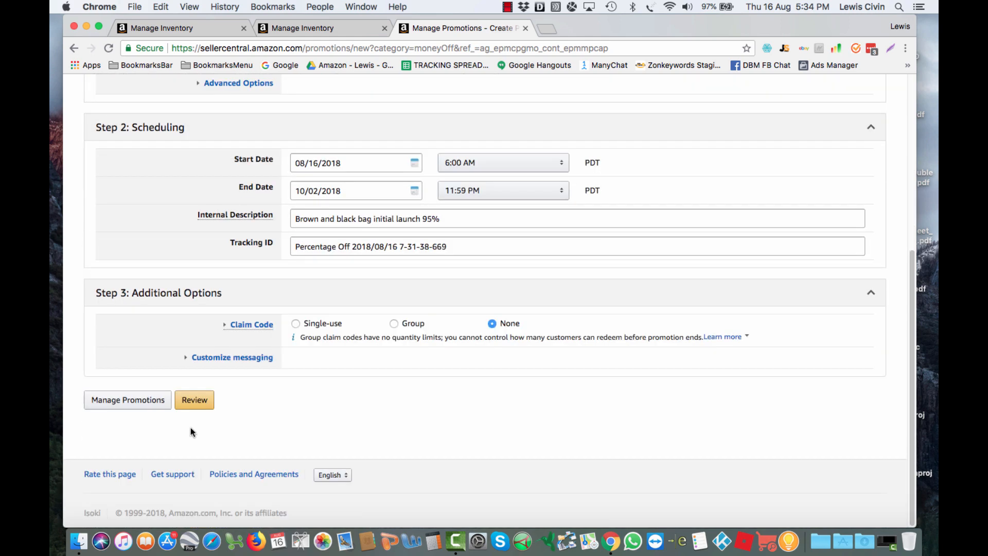
{"action": "left_click", "coordinate": [238, 326]}
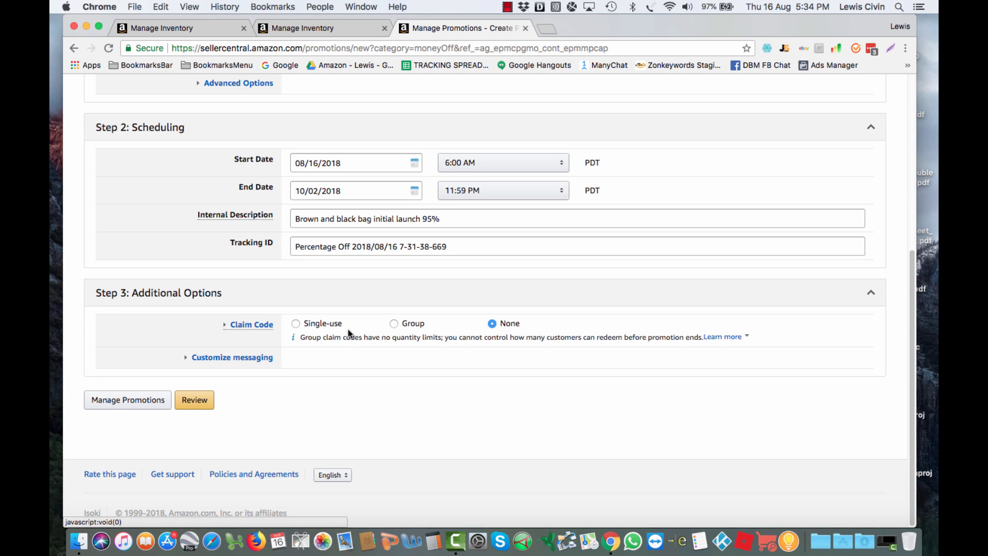
{"action": "left_click", "coordinate": [296, 323]}
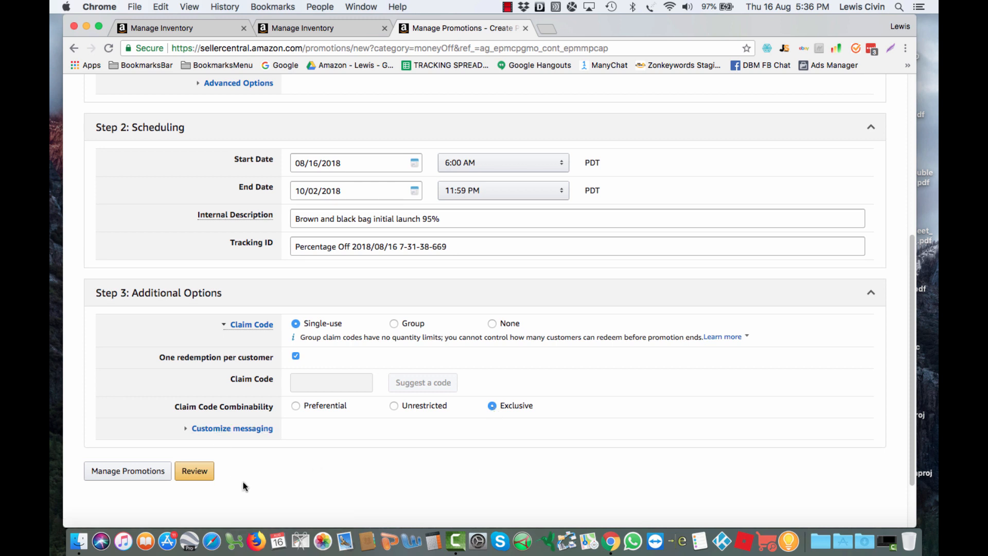
Review the promotion's conditions, scheduling, claim code settings and terms, and submit it.
{"action": "left_click", "coordinate": [198, 471]}
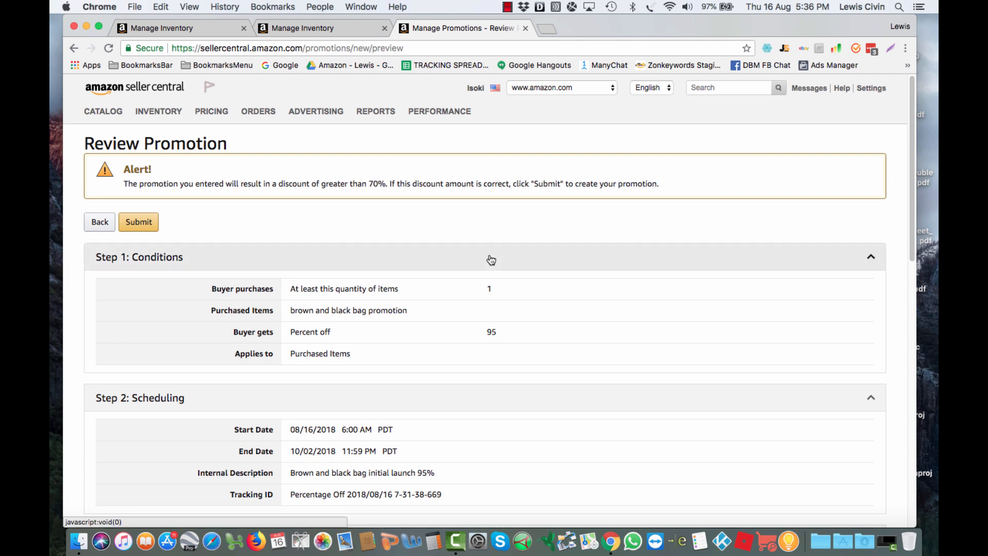
{"action": "scroll", "coordinate": [489, 260], "scroll_direction": "down", "scroll_amount": 2}
{"action": "scroll", "coordinate": [490, 261], "scroll_direction": "down", "scroll_amount": 2}
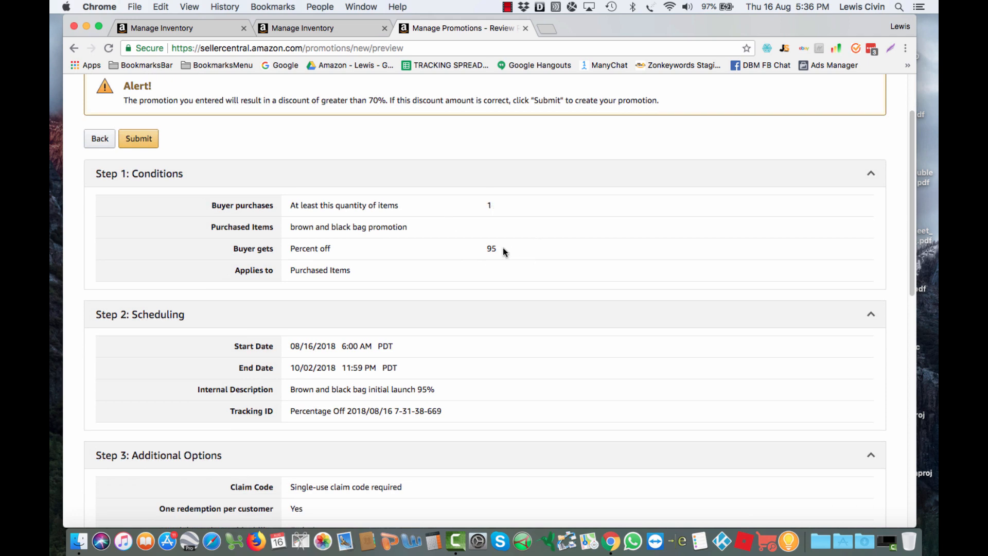
{"action": "scroll", "coordinate": [536, 286], "scroll_direction": "down", "scroll_amount": 4}
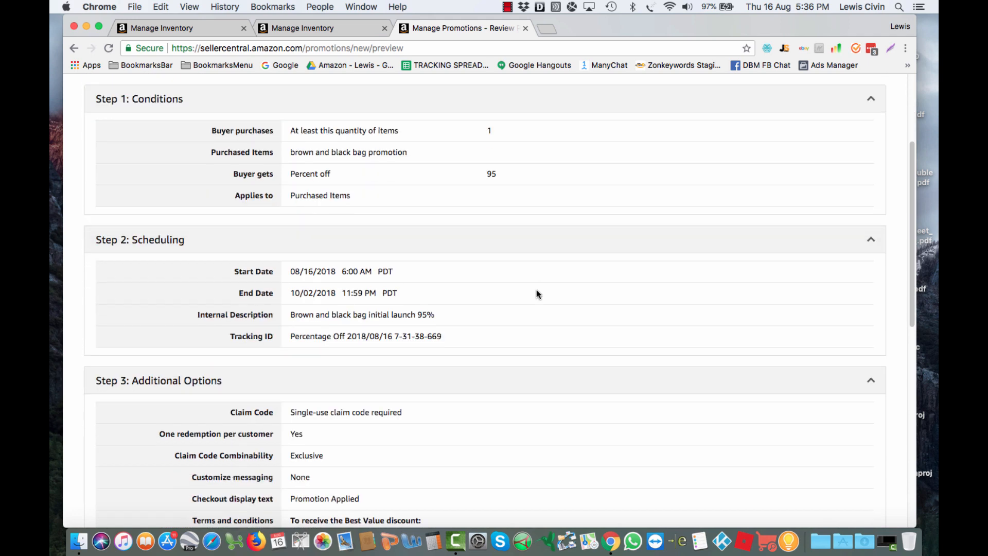
{"action": "scroll", "coordinate": [537, 291], "scroll_direction": "down", "scroll_amount": 1}
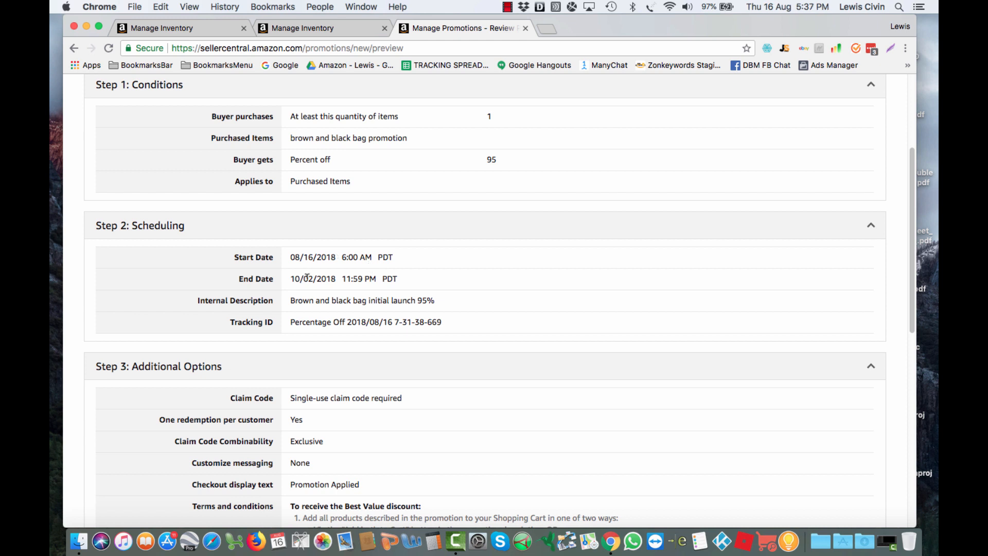
{"action": "scroll", "coordinate": [336, 279], "scroll_direction": "down", "scroll_amount": 4}
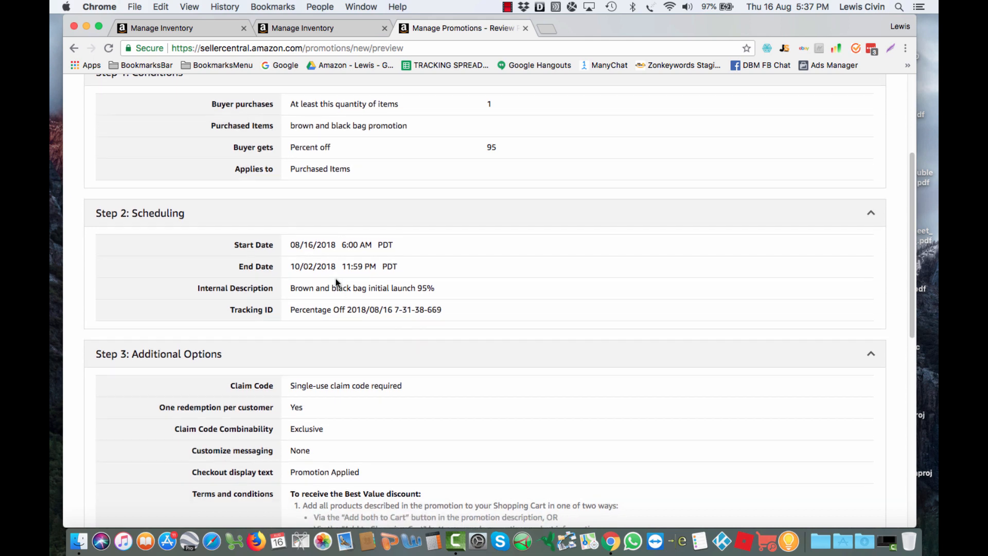
{"action": "scroll", "coordinate": [335, 281], "scroll_direction": "down", "scroll_amount": 3}
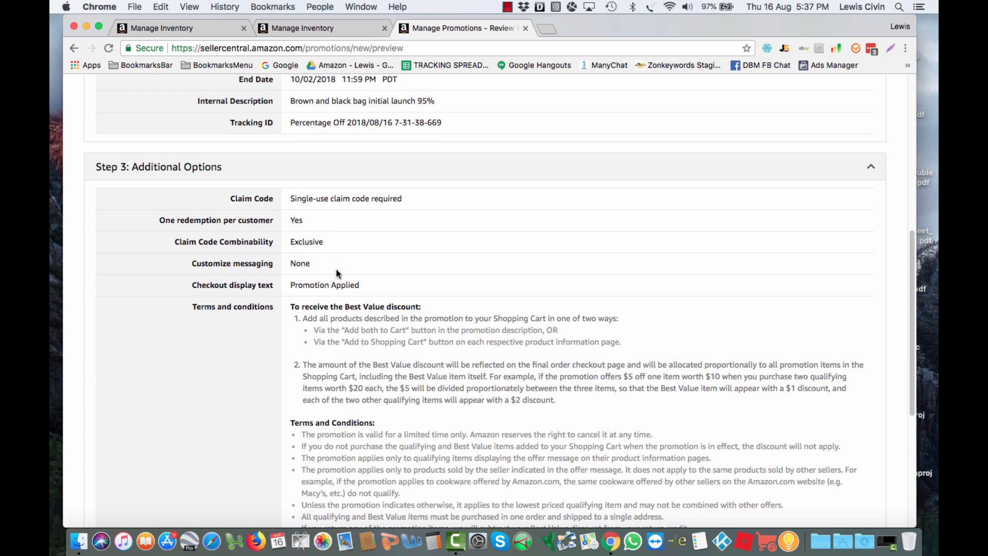
{"action": "scroll", "coordinate": [338, 273], "scroll_direction": "down", "scroll_amount": 2}
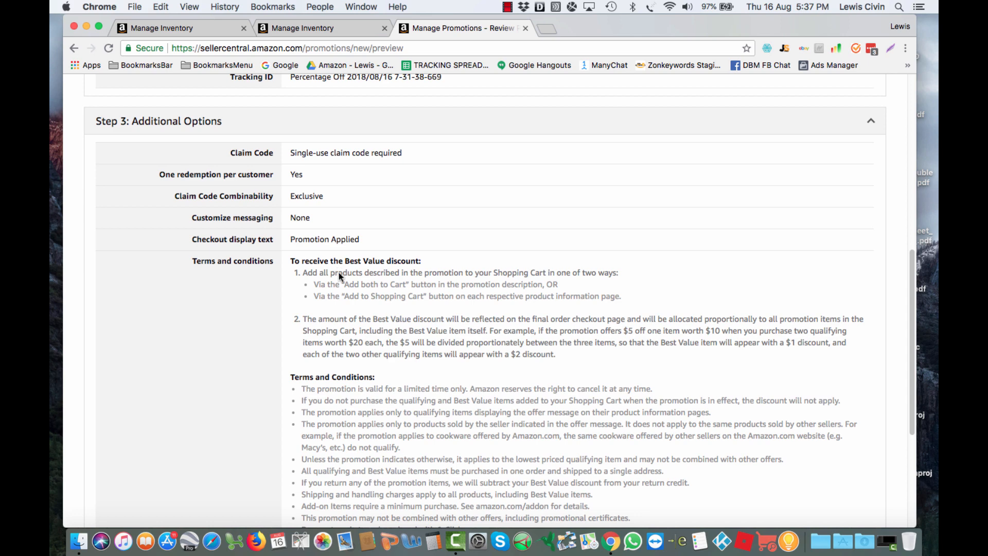
{"action": "scroll", "coordinate": [339, 272], "scroll_direction": "down", "scroll_amount": 8}
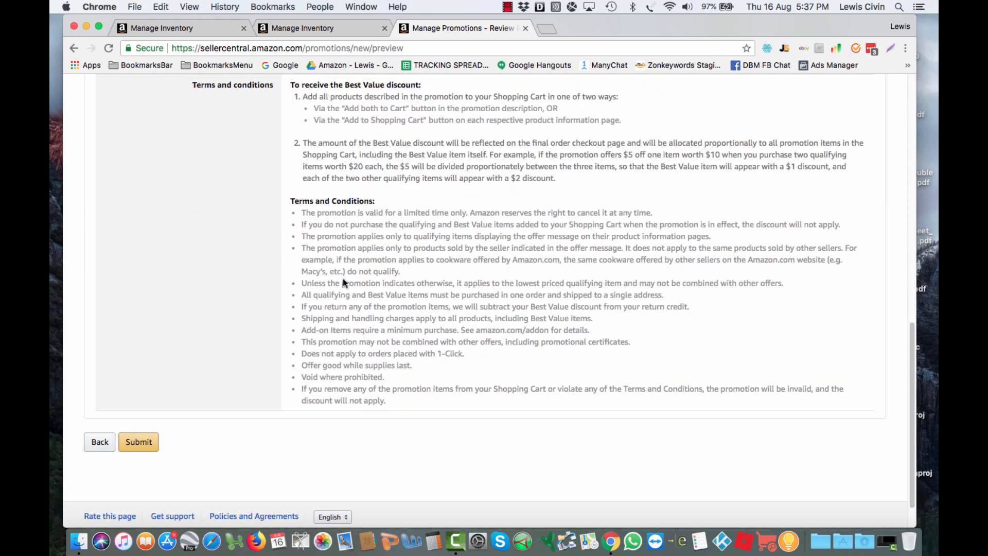
{"action": "left_click", "coordinate": [135, 445]}
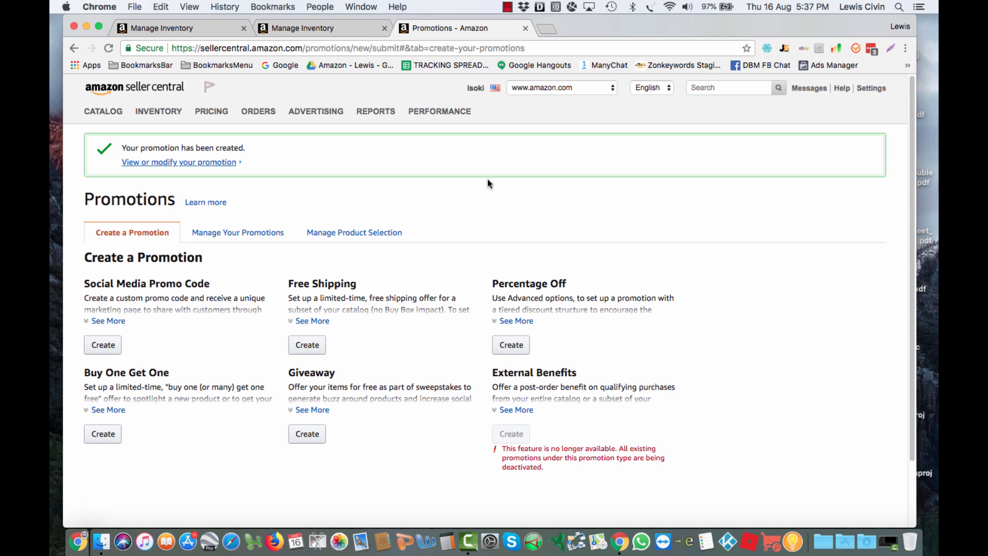
Search the existing promotions for those with Pending status.
{"action": "left_click", "coordinate": [221, 236]}
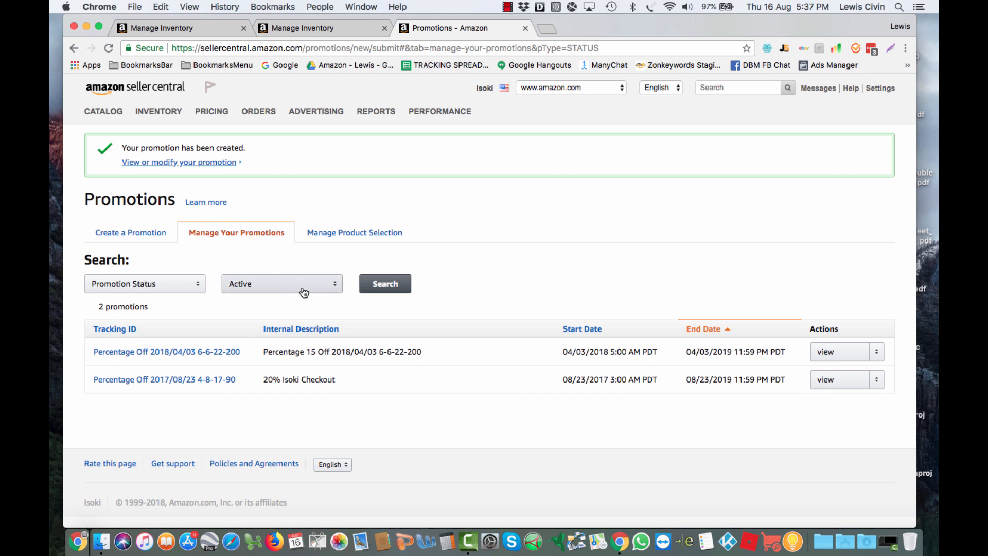
{"action": "left_click", "coordinate": [332, 287]}
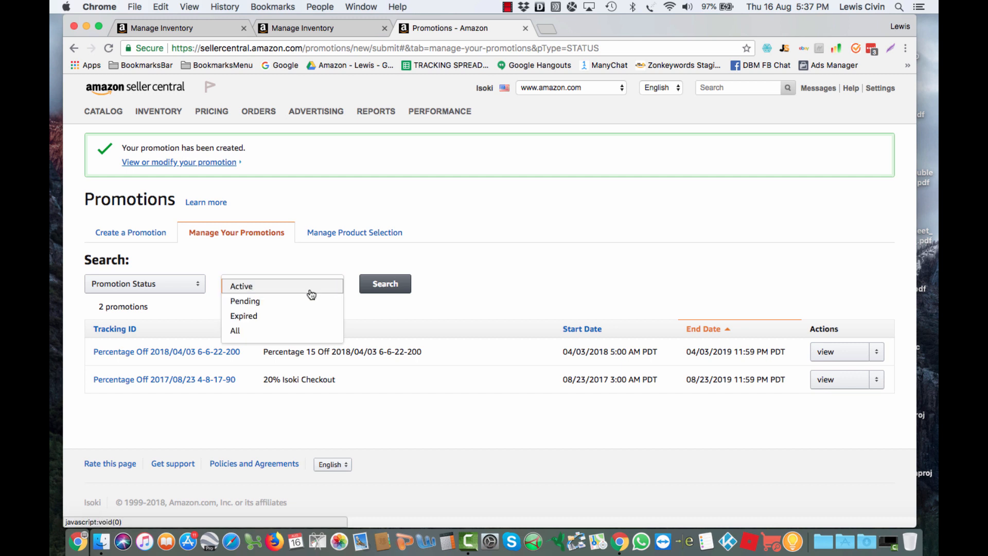
{"action": "left_click", "coordinate": [295, 301]}
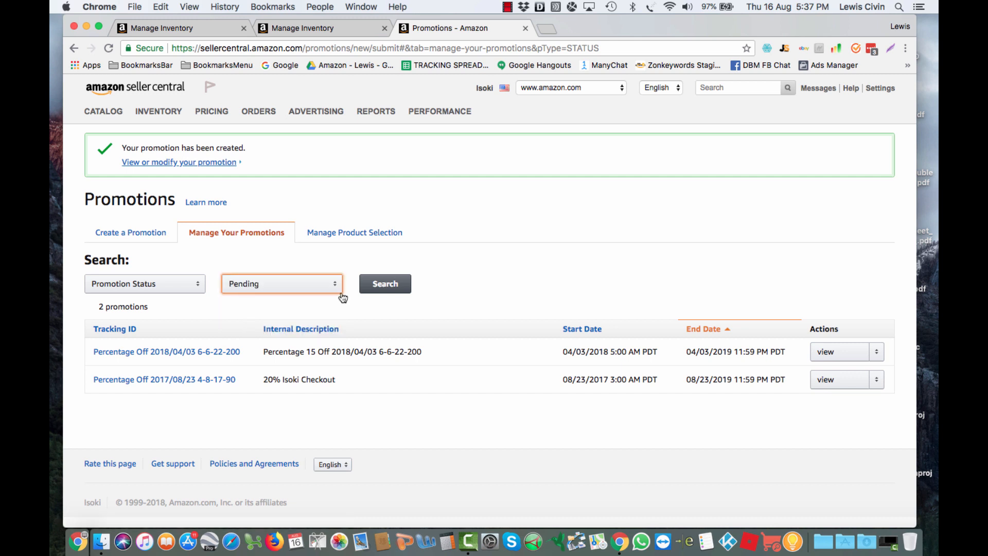
{"action": "left_click", "coordinate": [380, 288]}
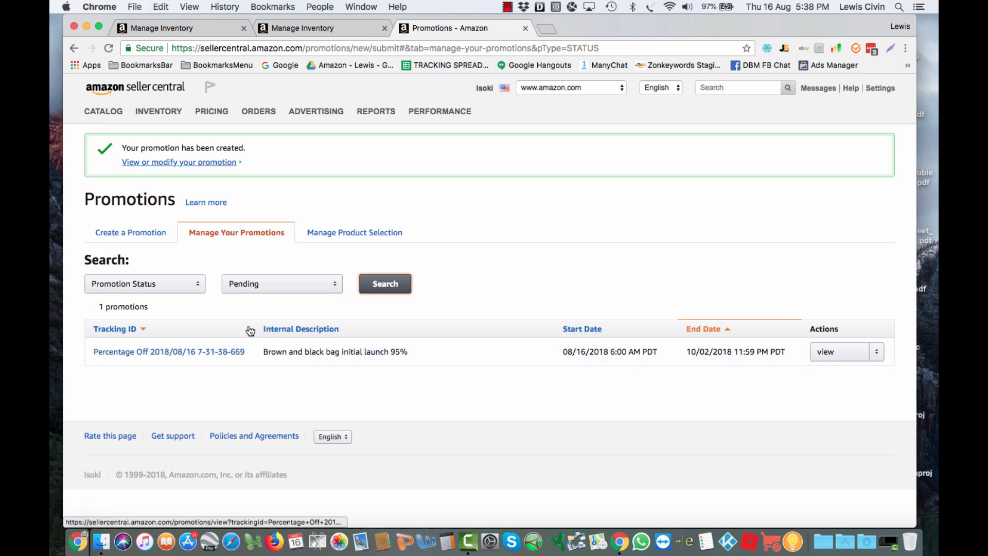
{"action": "left_click", "coordinate": [277, 287]}
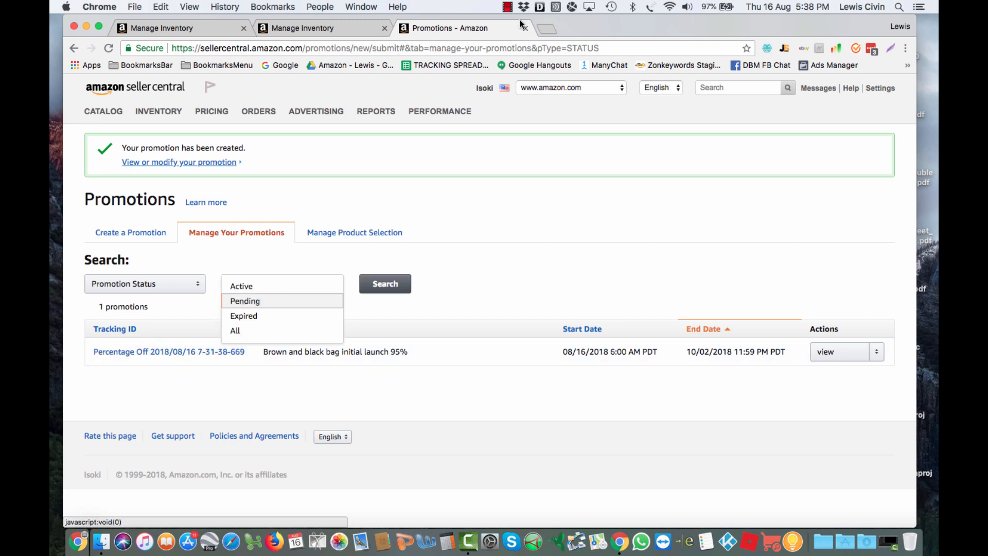
{"action": "left_click", "coordinate": [509, 7]}
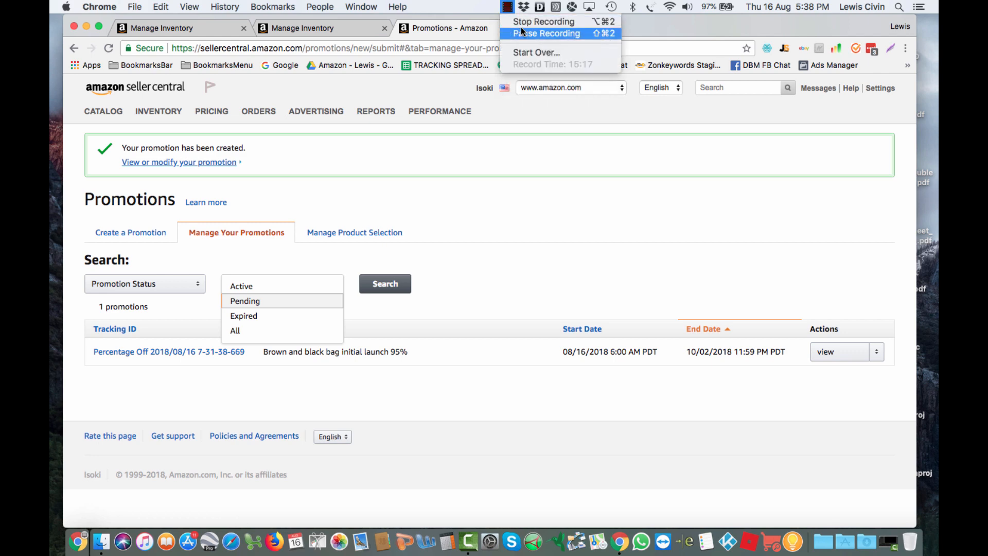
{"action": "left_click", "coordinate": [545, 33]}
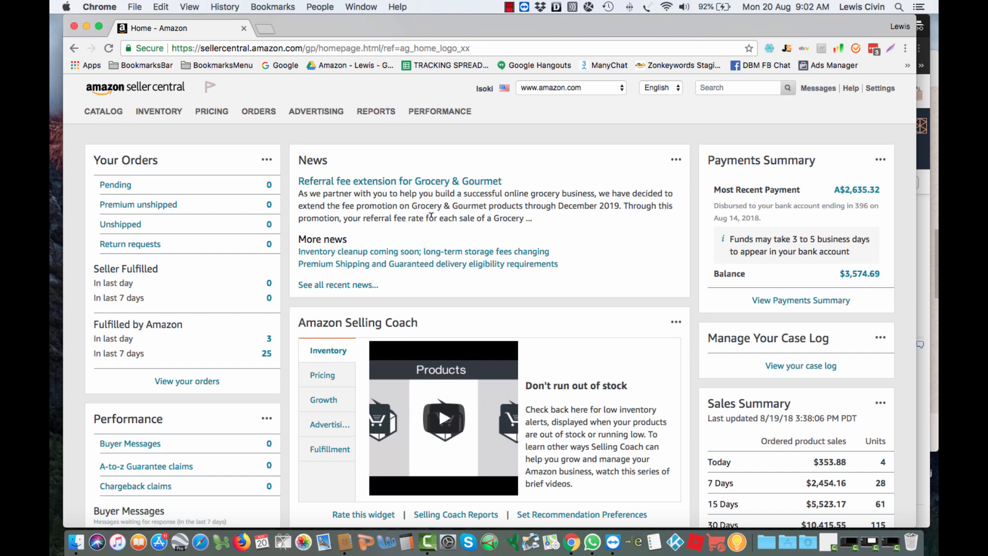
Open claim code management for the active promotion "Brown and black bag initial launch 95%" from the list of existing promotions.
{"action": "mouse_move", "coordinate": [314, 114]}
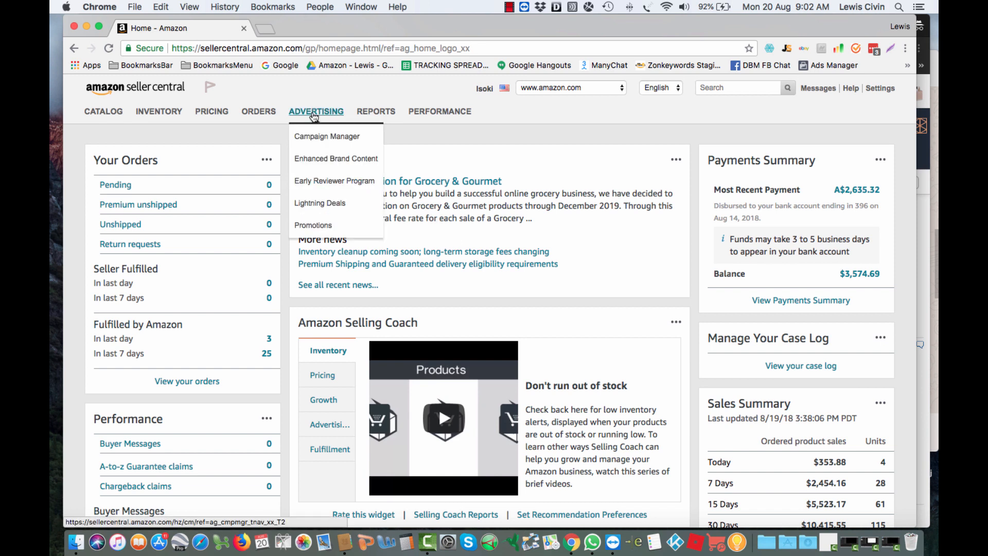
{"action": "left_click", "coordinate": [311, 225]}
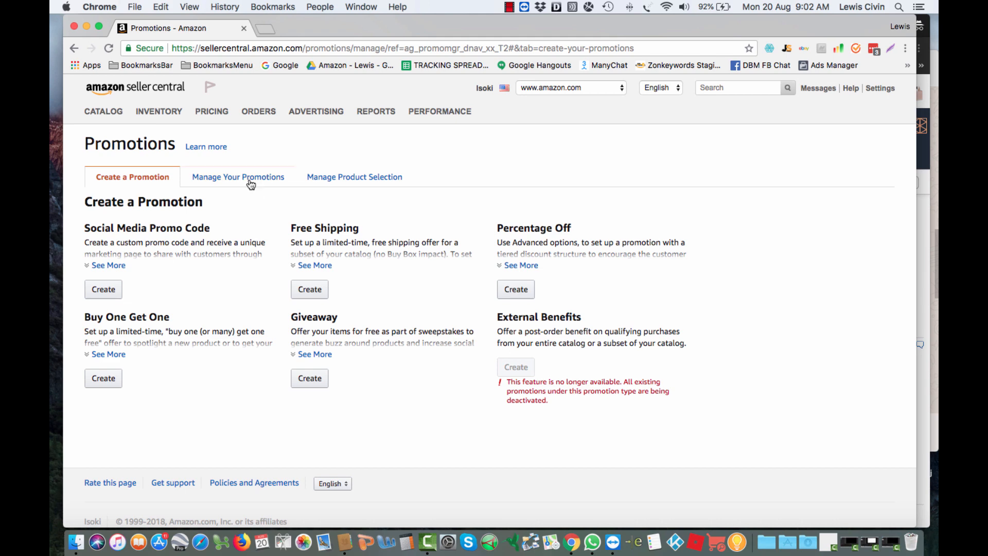
{"action": "left_click", "coordinate": [242, 178]}
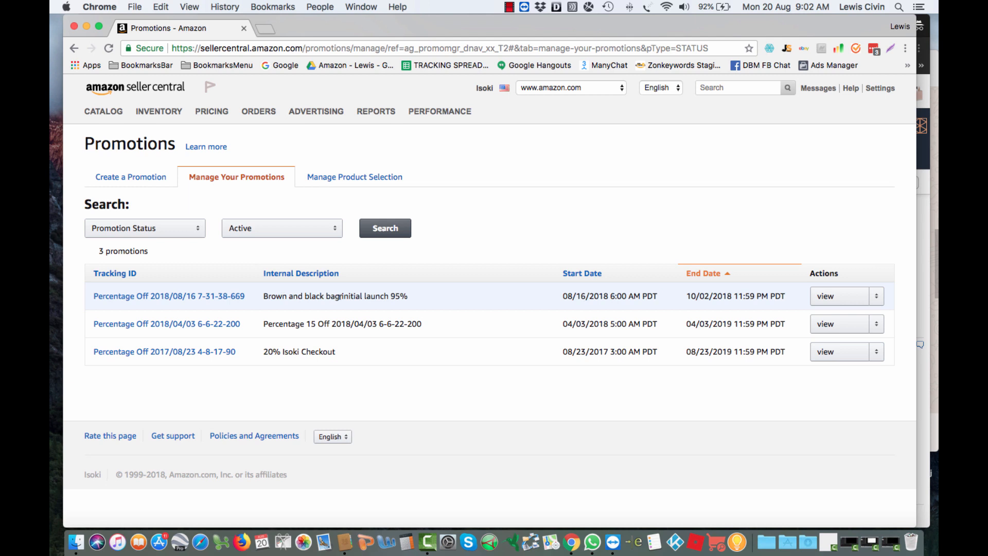
{"action": "left_click", "coordinate": [217, 296]}
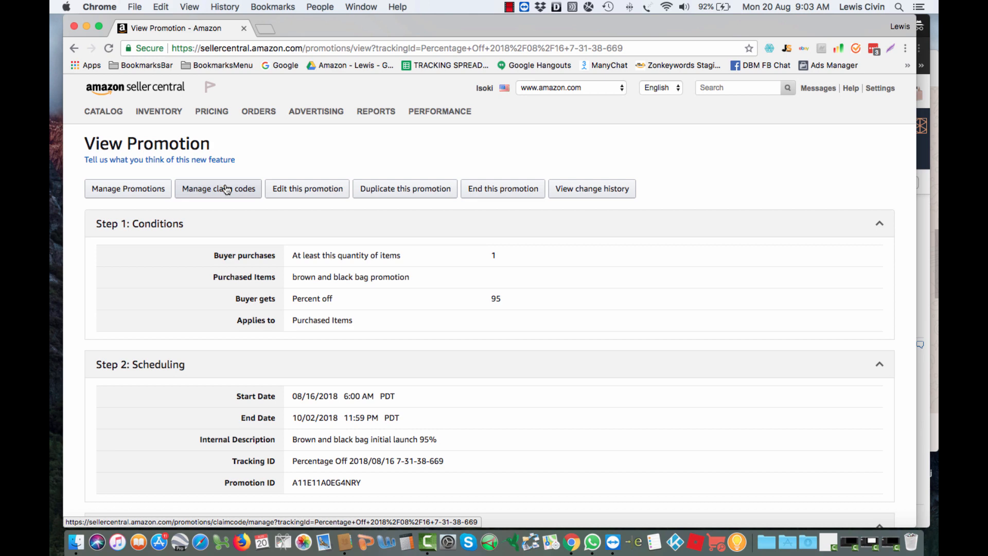
{"action": "left_click", "coordinate": [227, 189]}
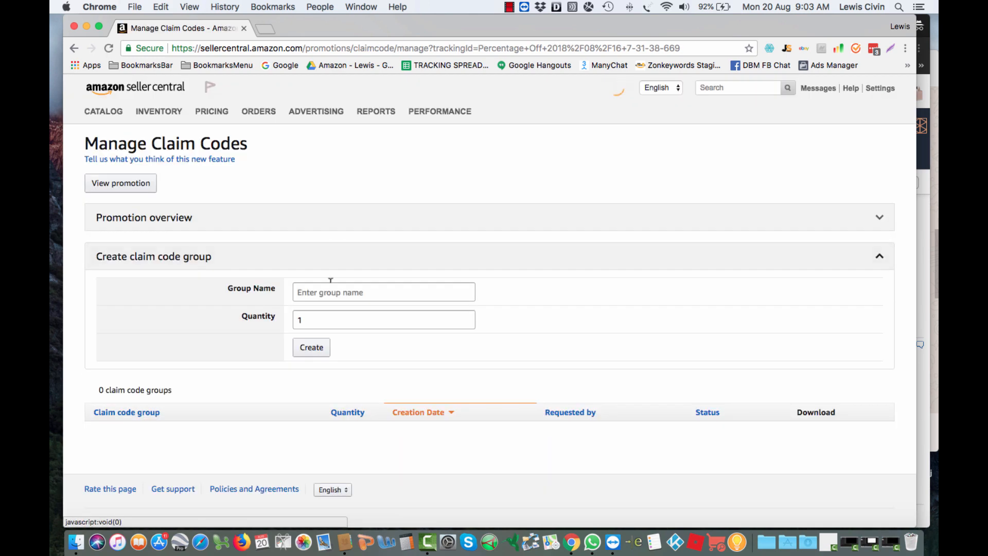
Create a claim code group named "1st 20" with a quantity of 20.
{"action": "left_click", "coordinate": [322, 292]}
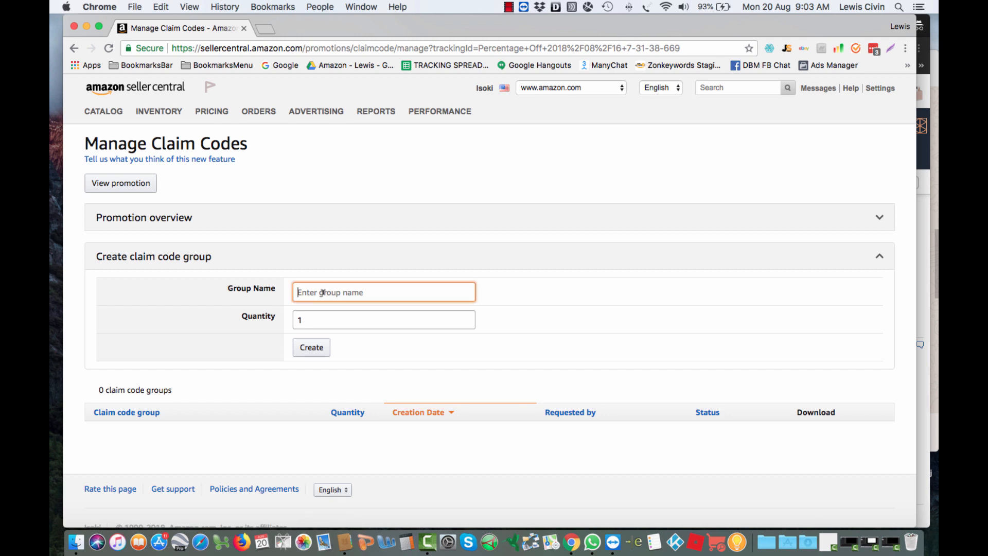
{"action": "type", "text": "1st 20"}
{"action": "double_click", "coordinate": [321, 318]}
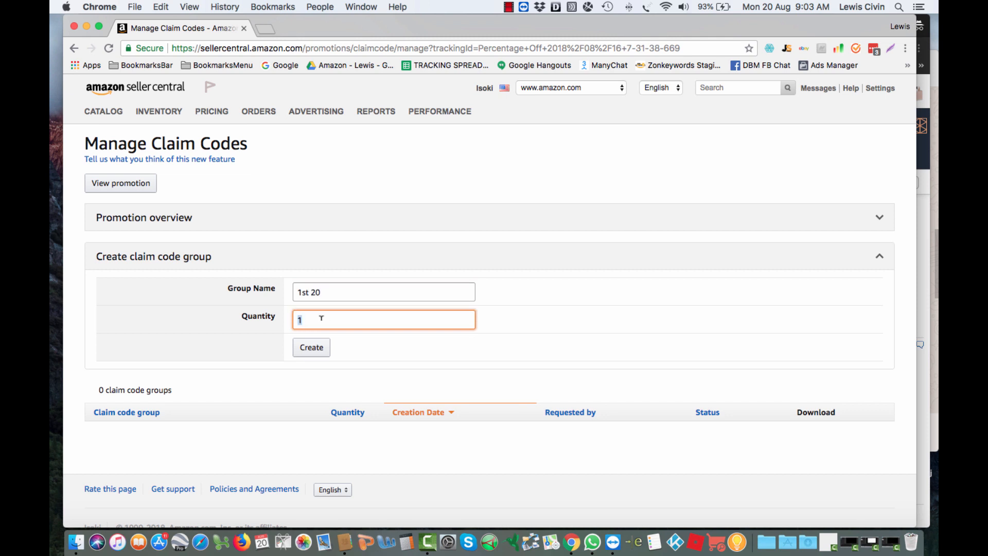
{"action": "type", "text": "20"}
{"action": "left_click", "coordinate": [317, 351]}
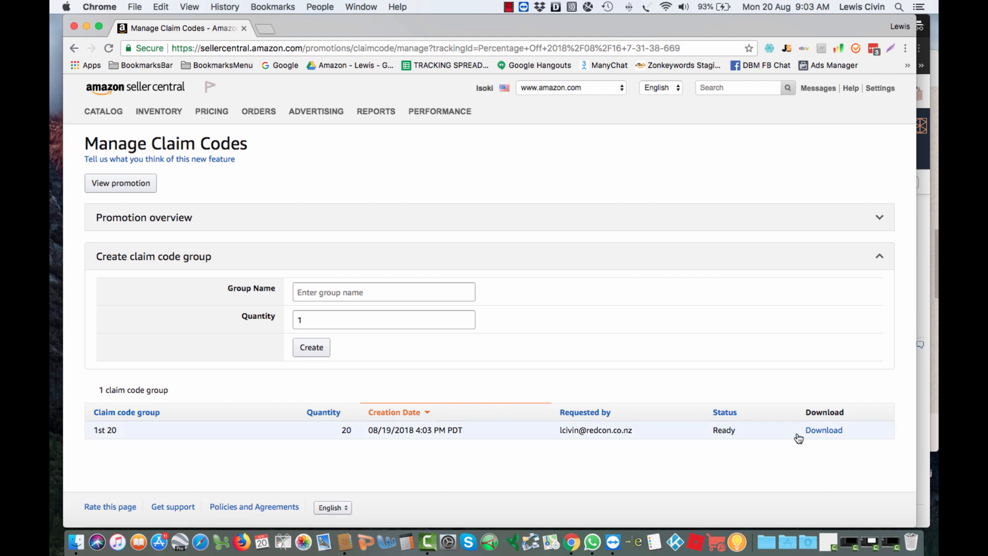
Download the claim codes of the "1st 20" group and open the downloaded zip archive from the Downloads folder.
{"action": "left_click", "coordinate": [824, 432]}
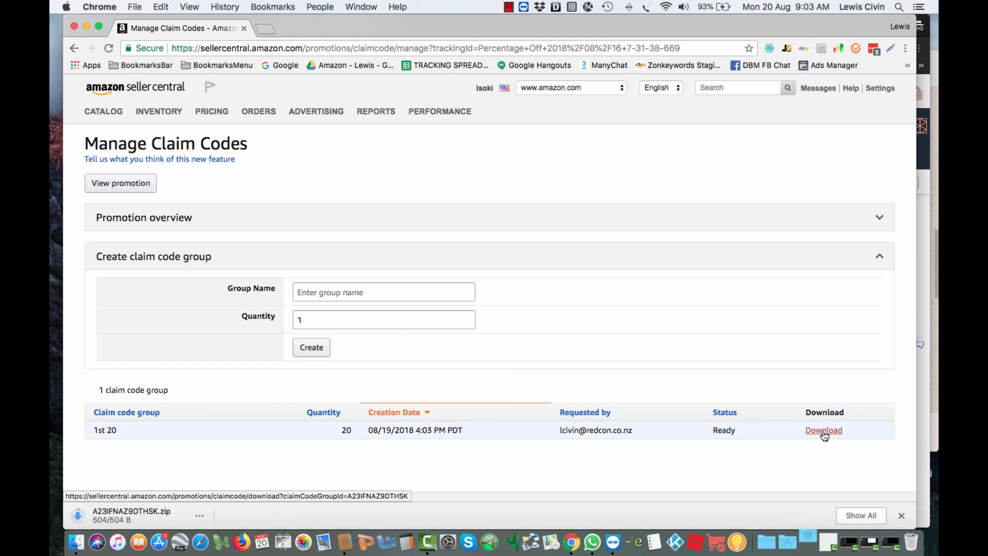
{"action": "left_click", "coordinate": [809, 533]}
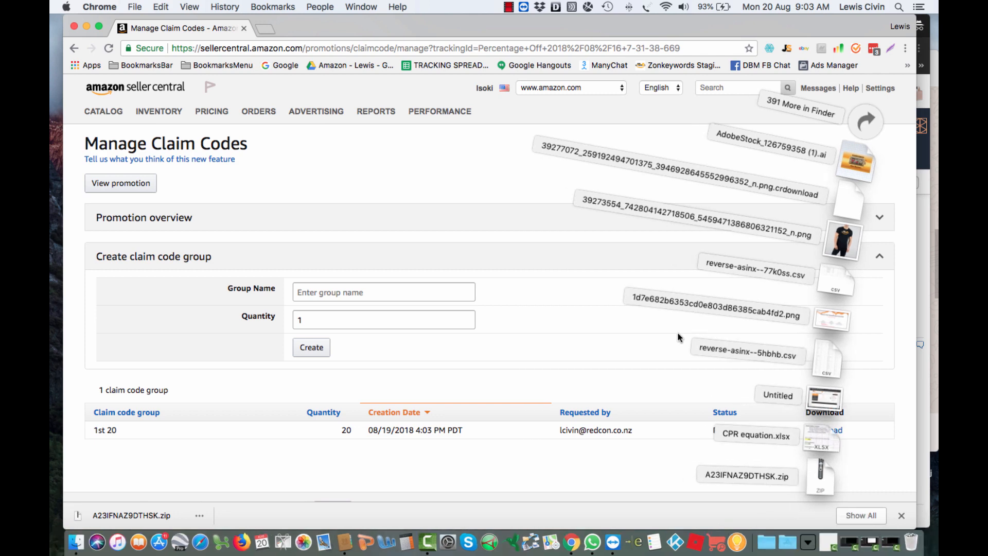
{"action": "left_click", "coordinate": [826, 481]}
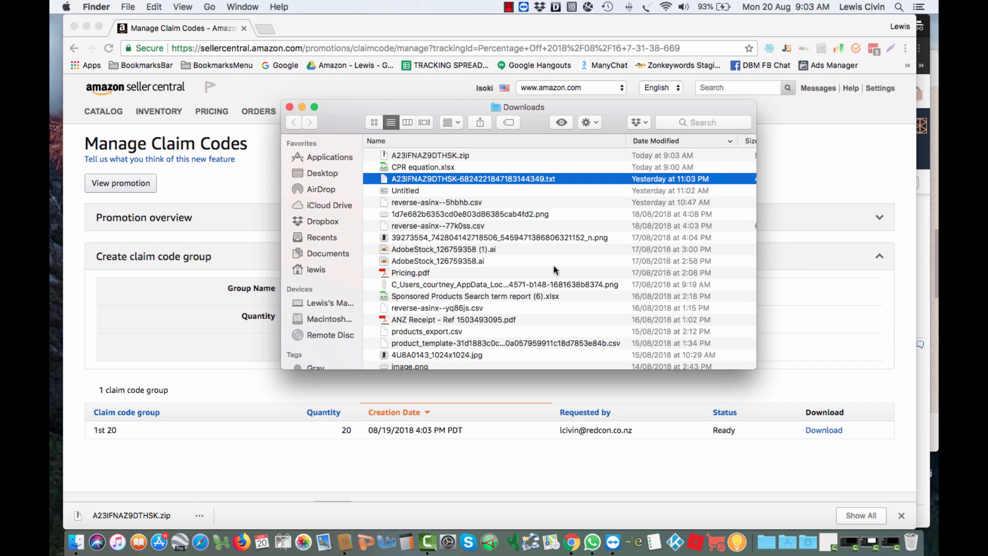
Extract the downloaded zip archive in Finder and select all the claim codes in its newly extracted text file.
{"action": "double_click", "coordinate": [427, 156]}
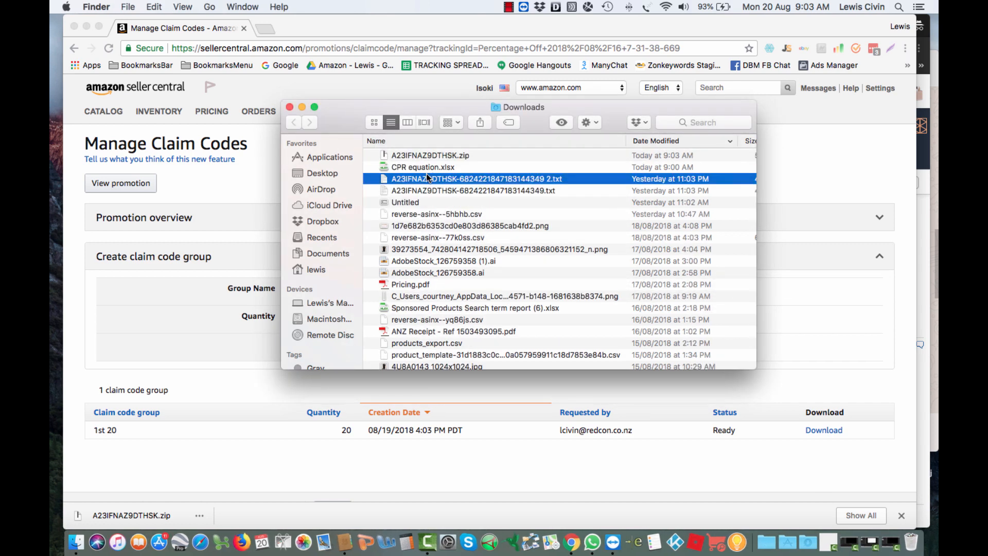
{"action": "double_click", "coordinate": [427, 179]}
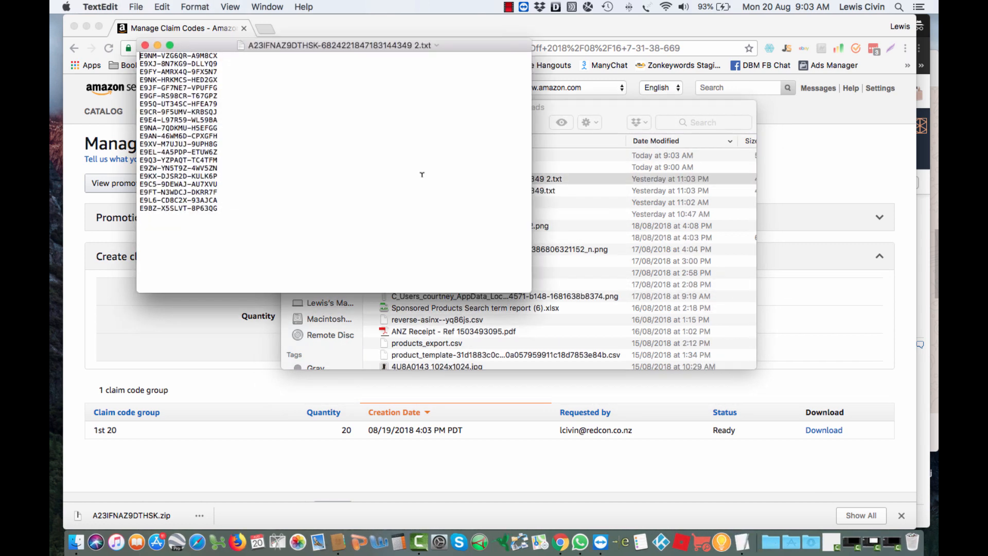
{"action": "left_click_drag", "start_coordinate": [140, 55], "coordinate": [234, 208]}
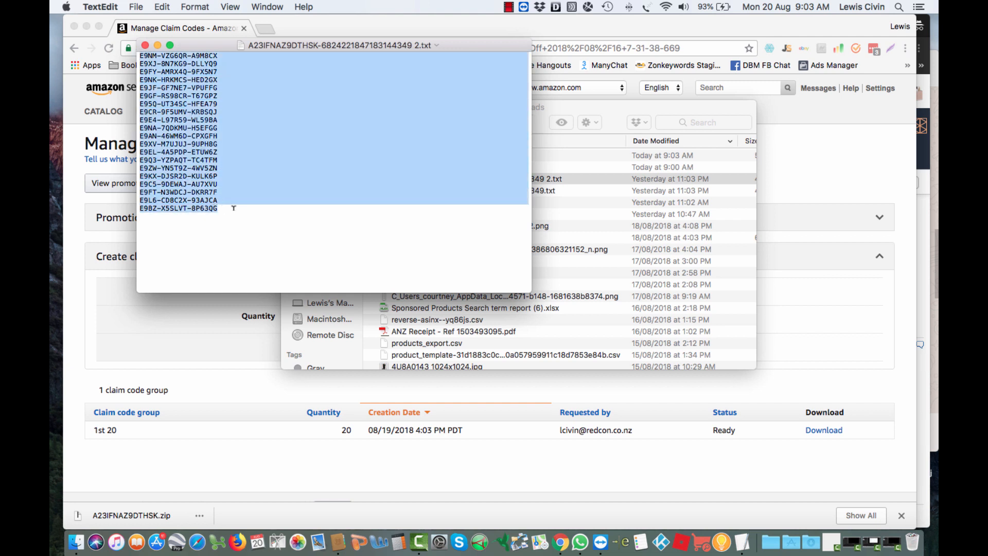